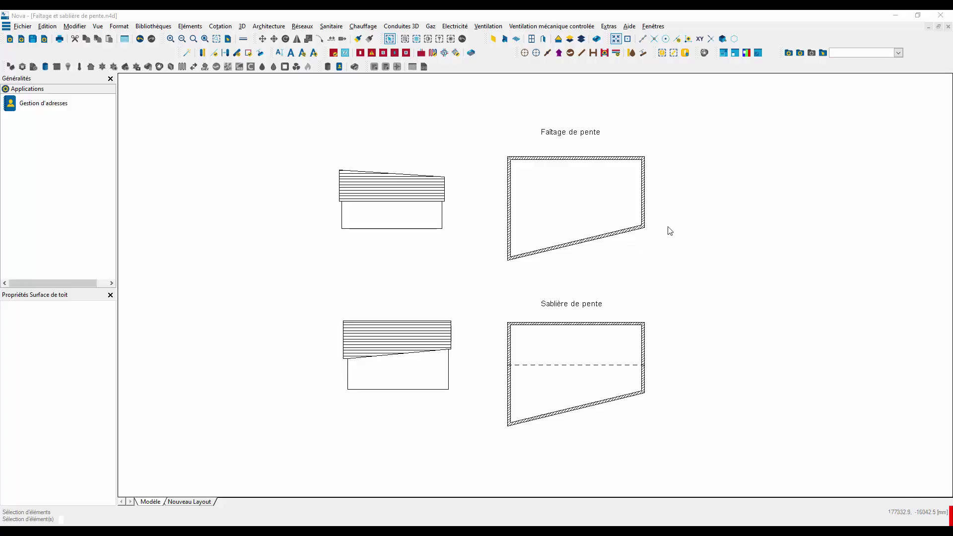
# Make all layers visible, using a wall of the Faîtage de pente plan as the reference object
pyautogui.click(683, 235)
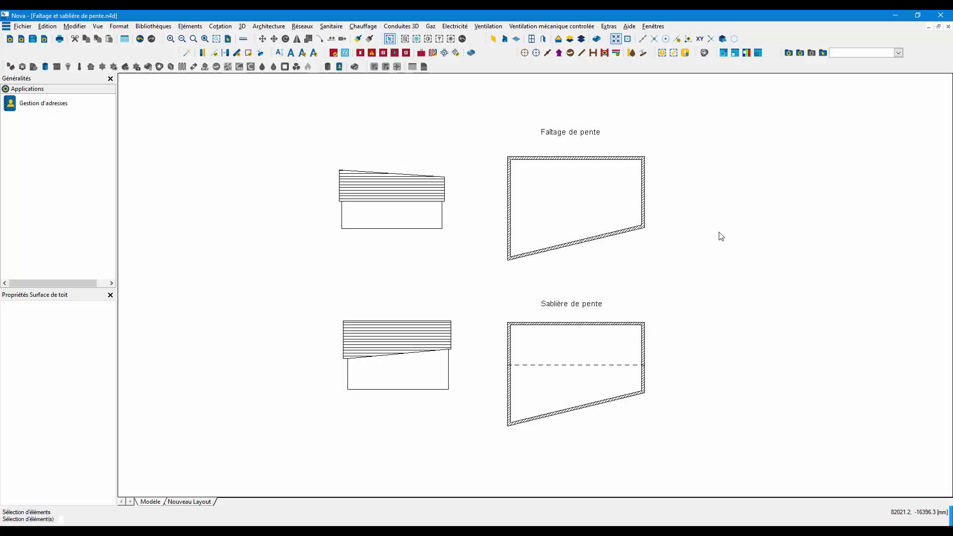
pyautogui.moveTo(712, 228); pyautogui.dragTo(691, 225, button='middle')
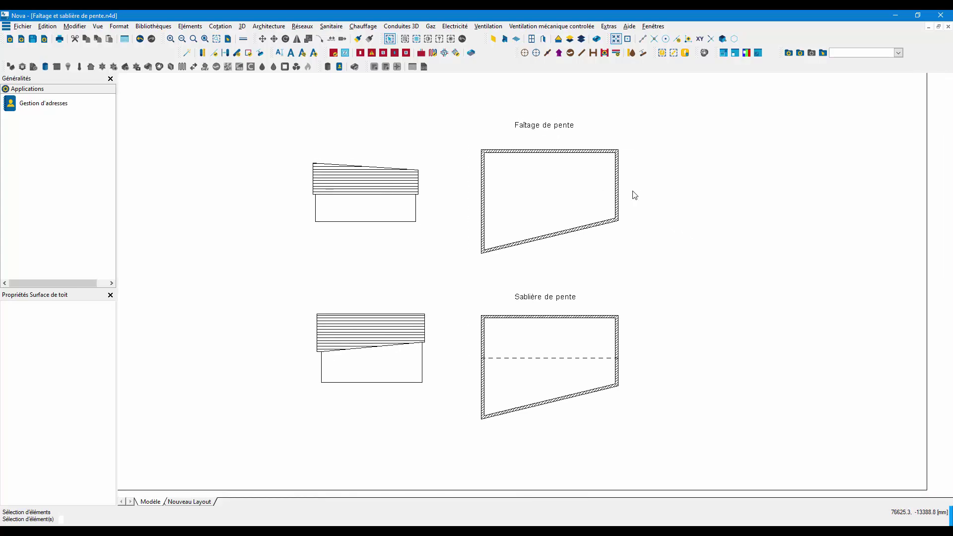
pyautogui.rightClick(619, 195)
pyautogui.moveTo(645, 294)
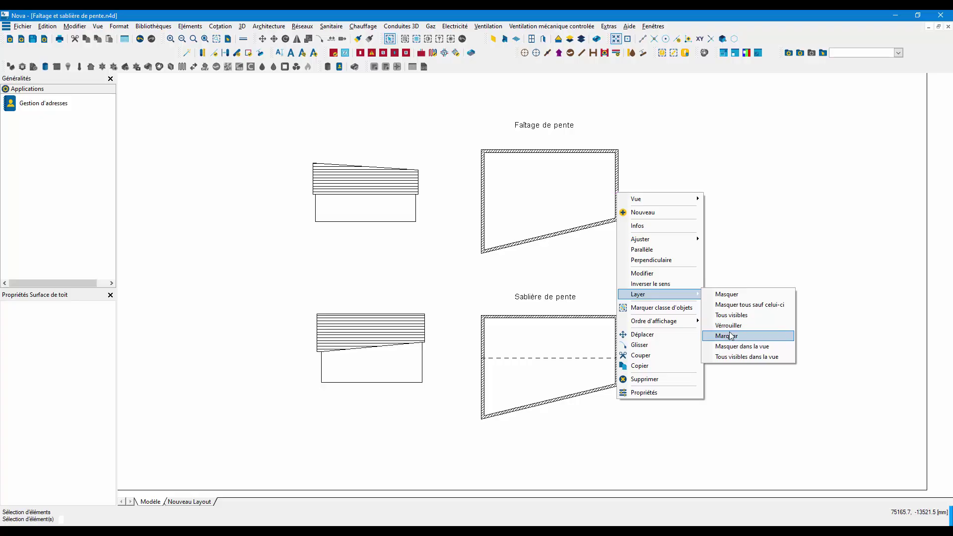
pyautogui.click(729, 357)
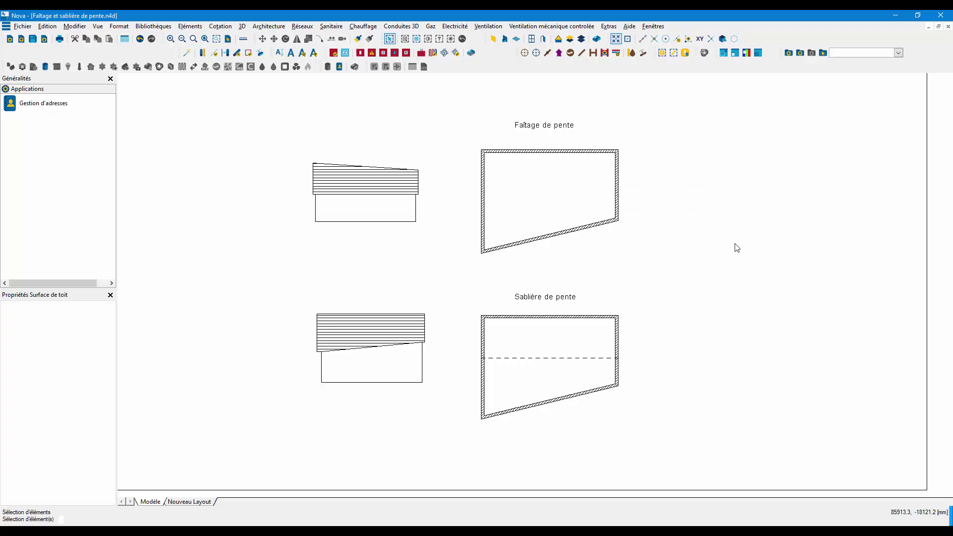
pyautogui.scroll(4, 621, 209)
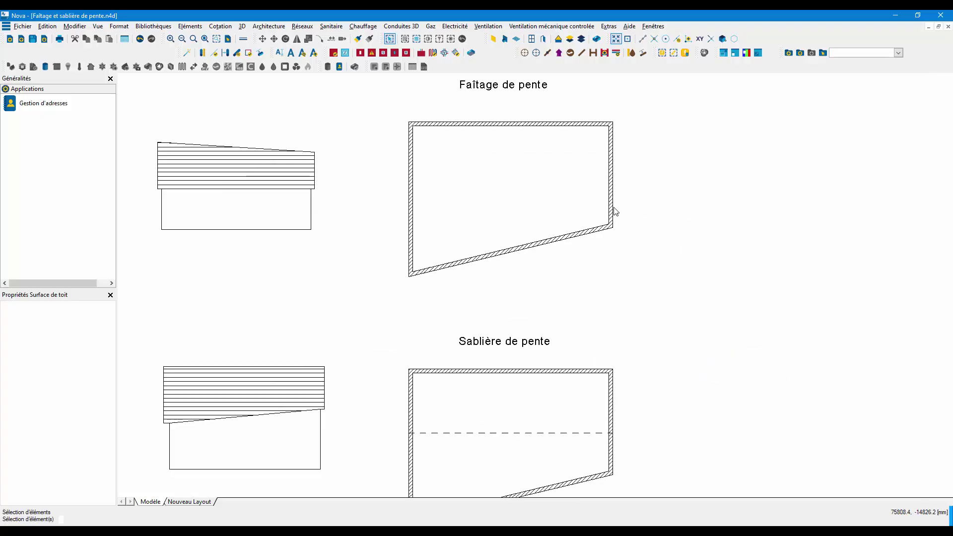
pyautogui.scroll(-6, 620, 209)
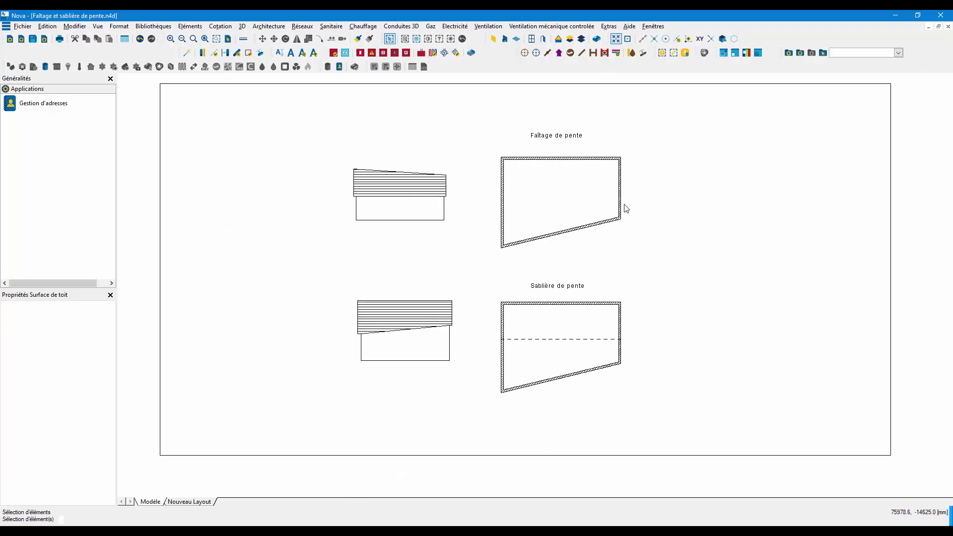
pyautogui.rightClick(625, 204)
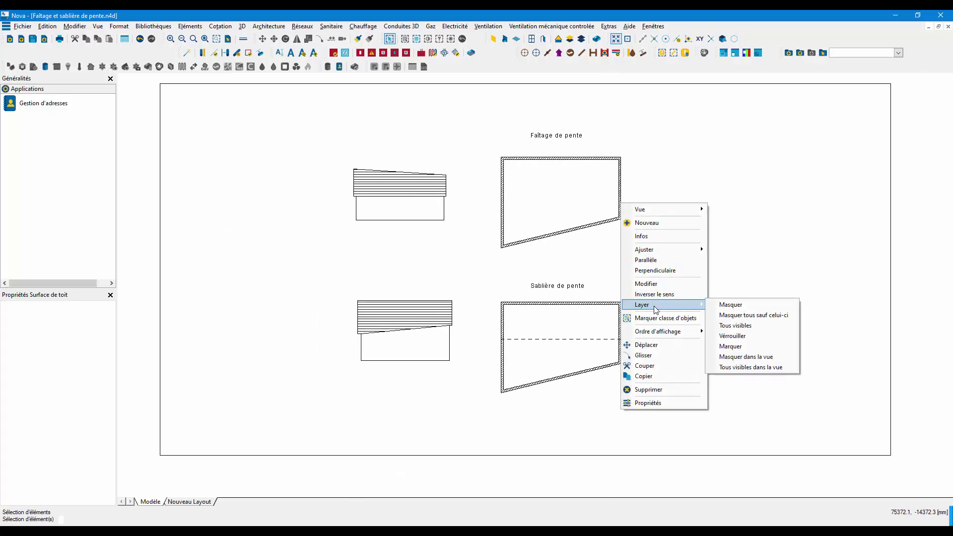
pyautogui.click(734, 325)
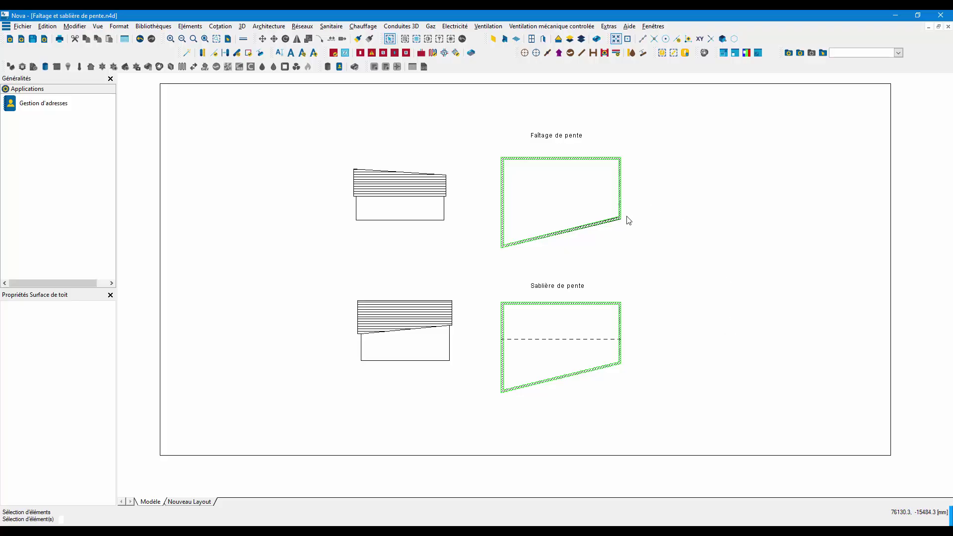
# Examine the Faîtage de pente floor plan and its matching roof elevation
pyautogui.moveTo(639, 198); pyautogui.dragTo(619, 198, button='middle')
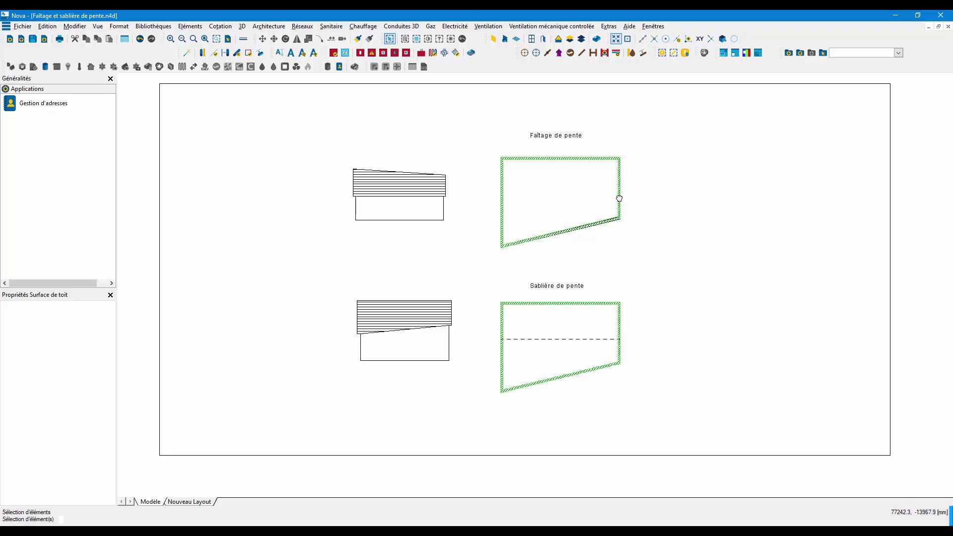
pyautogui.scroll(3, 557, 169)
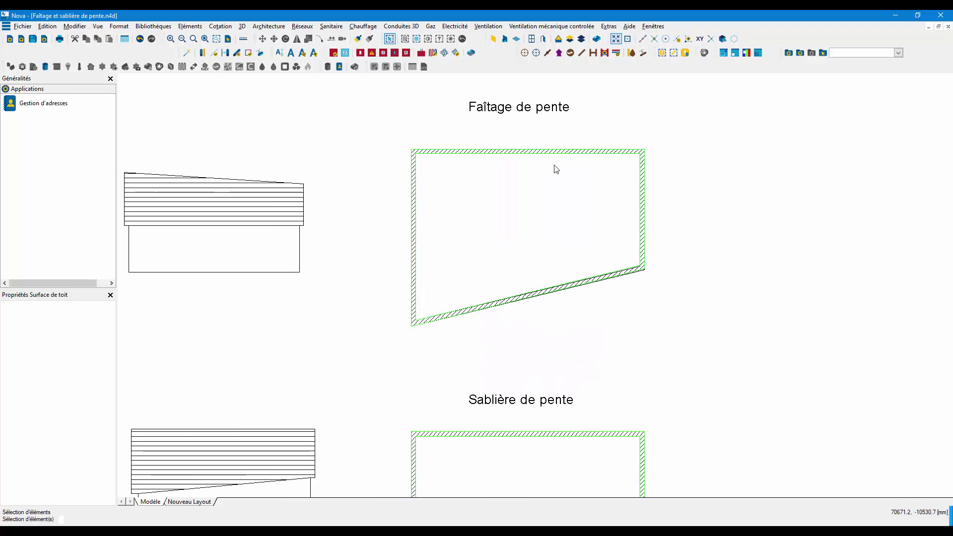
pyautogui.moveTo(577, 196); pyautogui.dragTo(587, 213, button='middle')
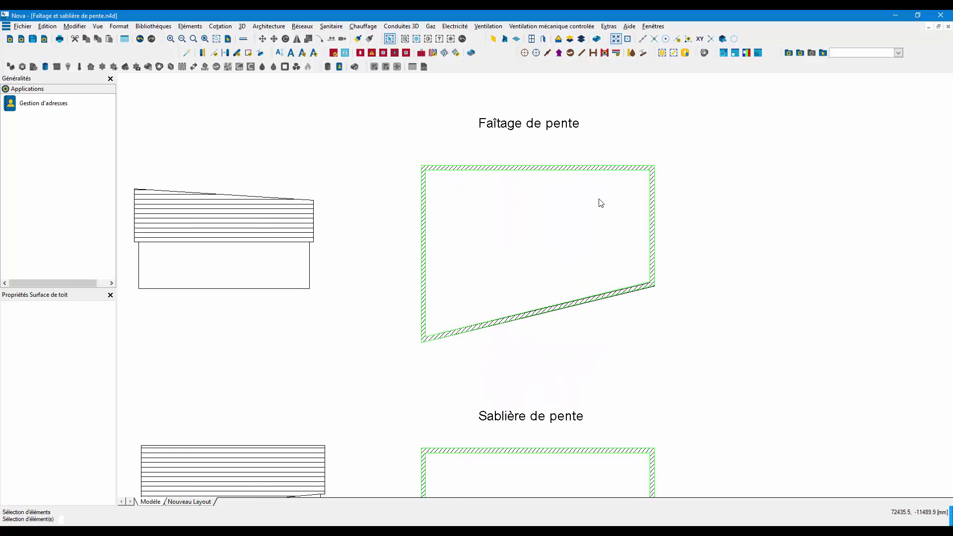
pyautogui.moveTo(225, 216); pyautogui.dragTo(466, 230, button='middle')
pyautogui.scroll(4, 465, 229)
pyautogui.scroll(-5, 465, 229)
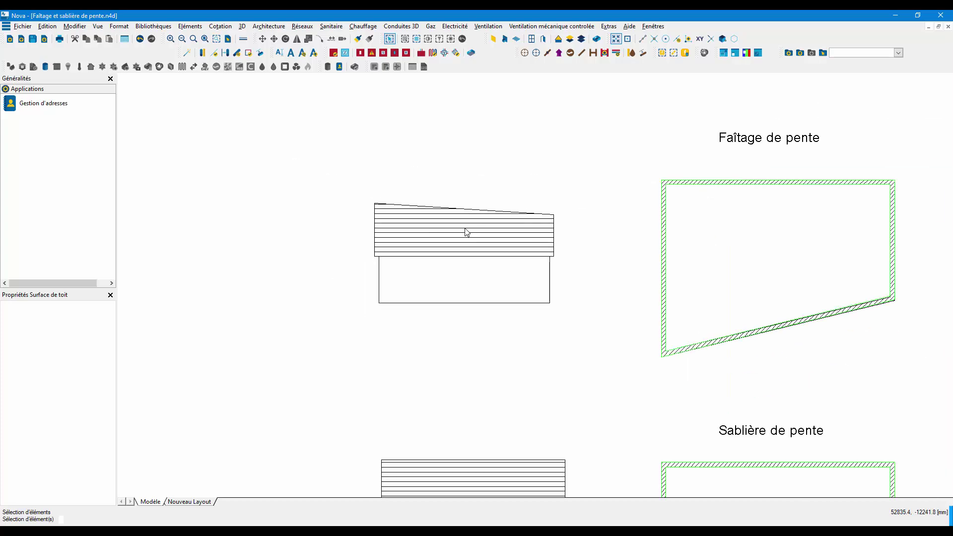
pyautogui.moveTo(707, 253)
pyautogui.mouseDown(button='middle')
pyautogui.moveTo(498, 229)
pyautogui.moveTo(472, 209)
pyautogui.mouseUp(button='middle')
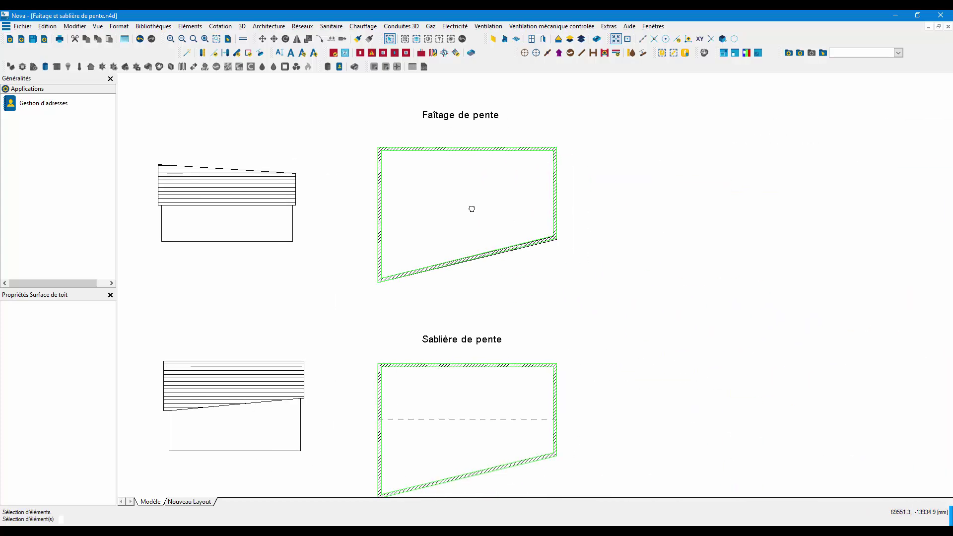
pyautogui.scroll(1, 474, 212)
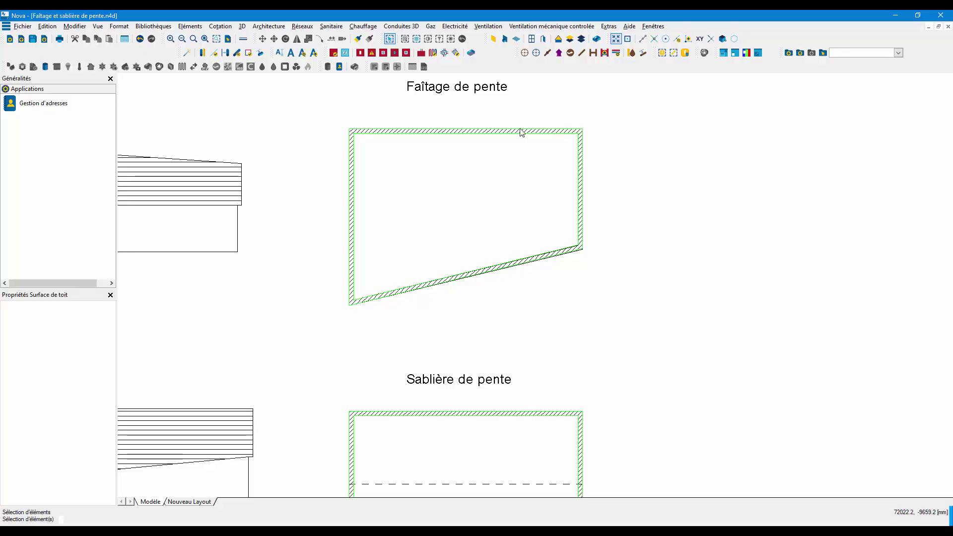
# Draw two construction lines on the Faîtage de pente plan, along the outer edges of the slanted wall and the opposite horizontal wall
pyautogui.click(191, 26)
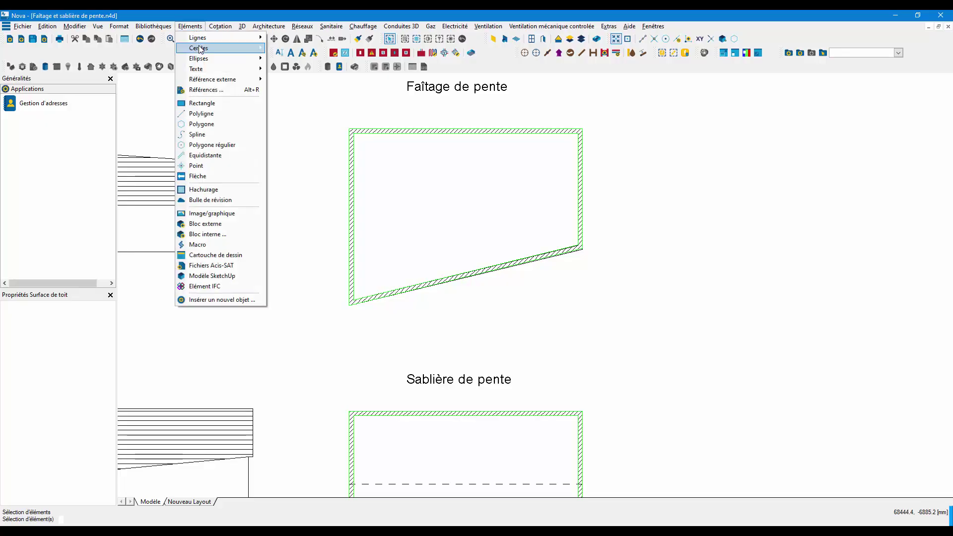
pyautogui.moveTo(201, 39)
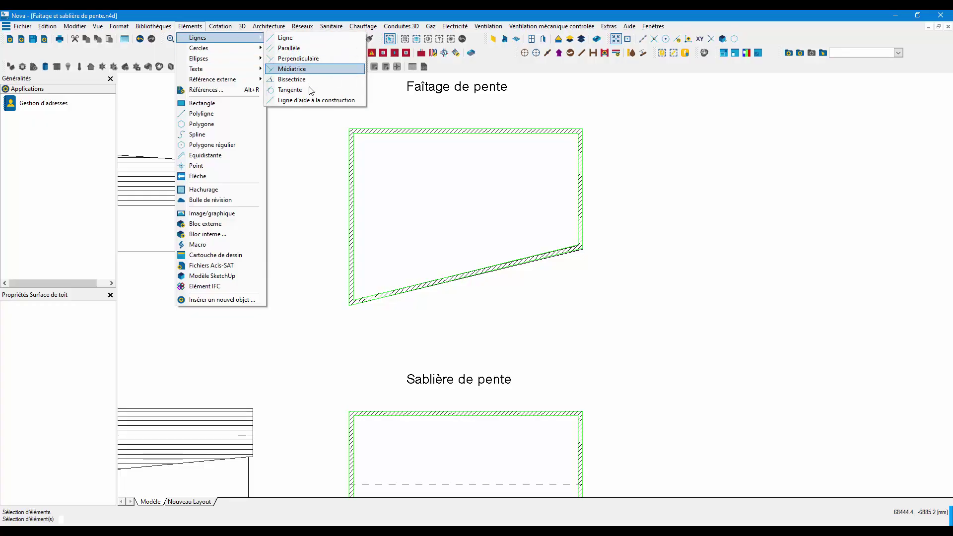
pyautogui.click(316, 100)
pyautogui.click(349, 305)
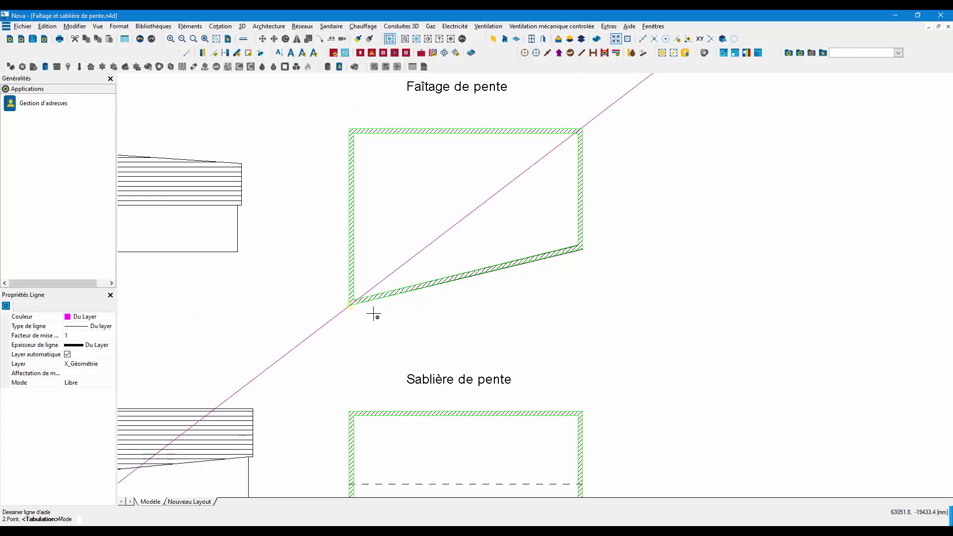
pyautogui.click(581, 248)
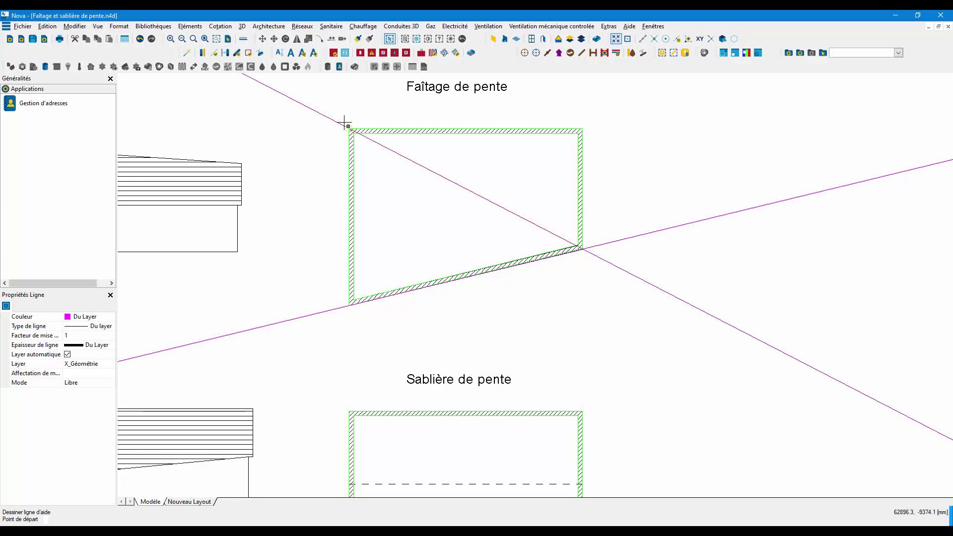
pyautogui.click(344, 122)
pyautogui.click(596, 123)
pyautogui.press('Escape')
pyautogui.scroll(-1, 573, 141)
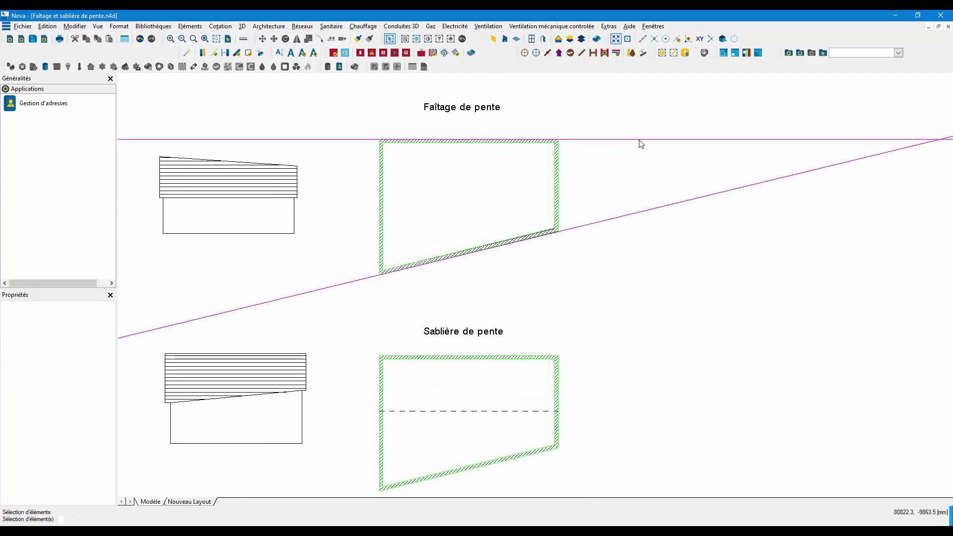
# Rotate one copy of the horizontal construction line about its intersection with the slanted line by half of their 13,59° angle
pyautogui.click(635, 139)
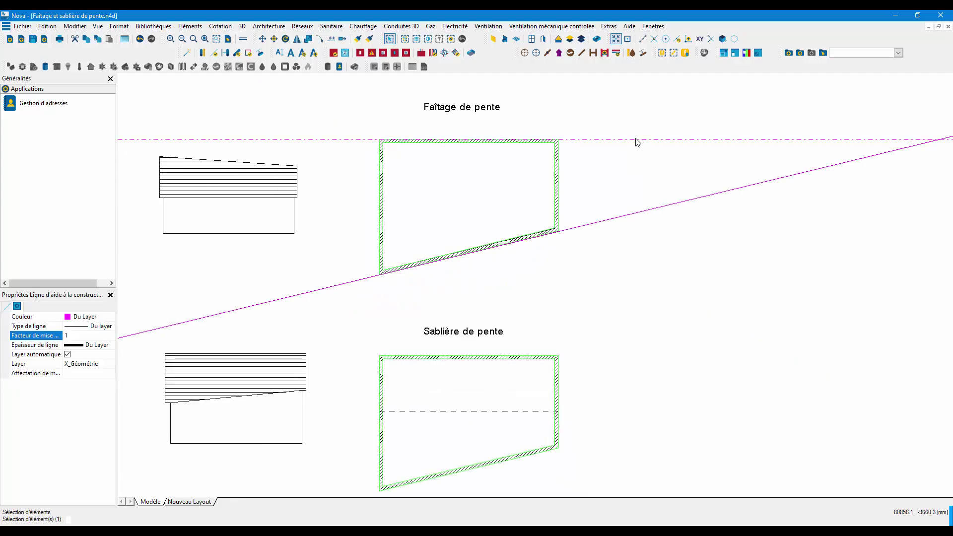
pyautogui.click(285, 39)
pyautogui.click(941, 142)
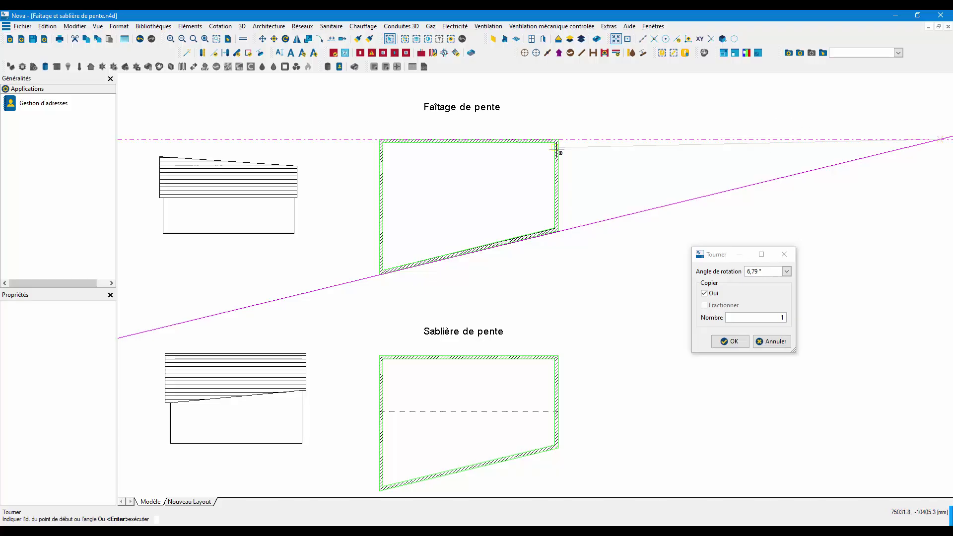
pyautogui.scroll(1, 562, 142)
pyautogui.click(557, 141)
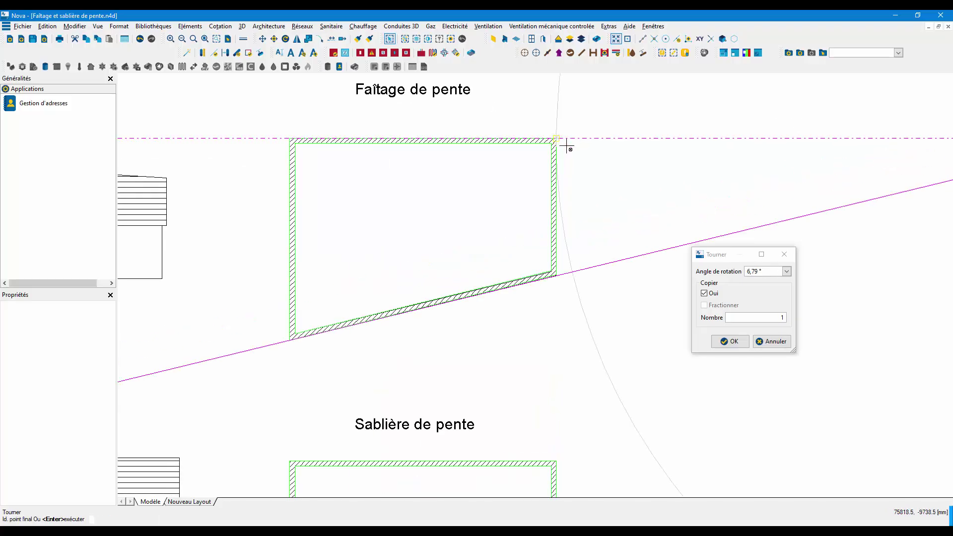
pyautogui.click(559, 275)
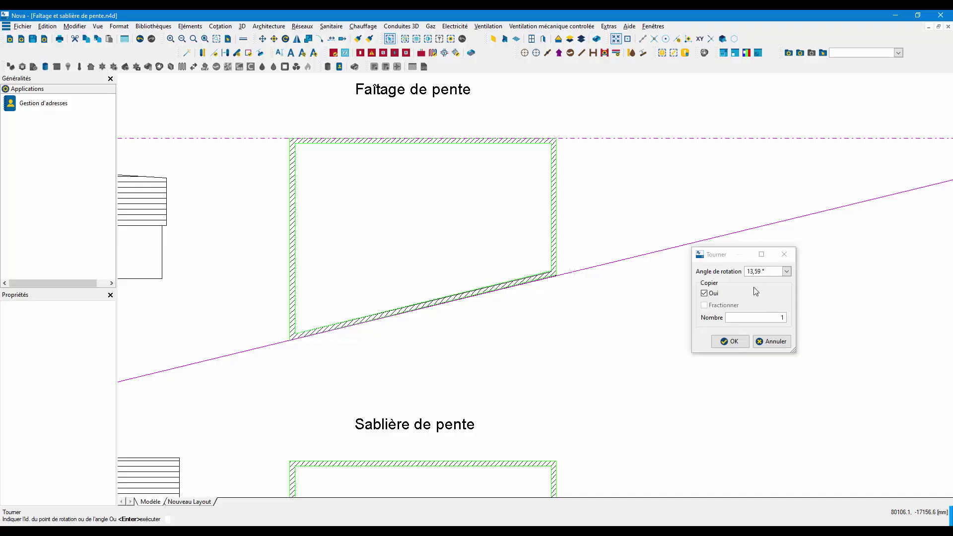
pyautogui.click(761, 272)
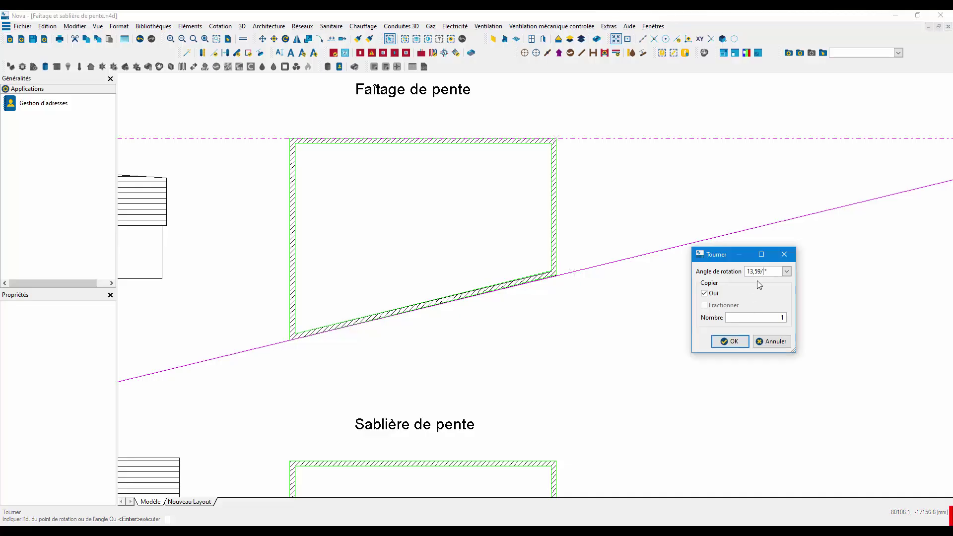
pyautogui.press('Tab')
pyautogui.click(736, 343)
pyautogui.press('Escape')
pyautogui.scroll(-3, 511, 213)
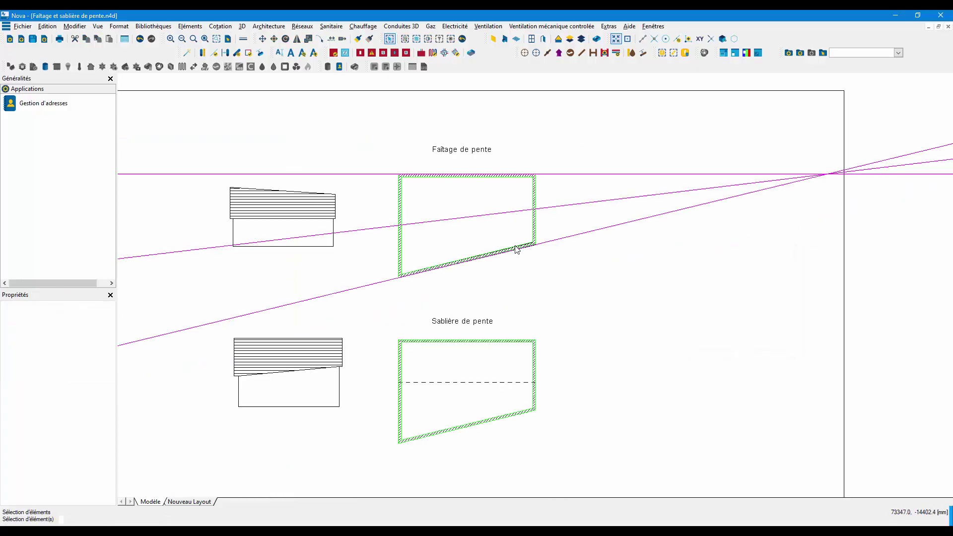
# Start a polygon roof surface and set its ridge height (Hauteur de faîte) to 4,5 m
pyautogui.scroll(1, 444, 225)
pyautogui.scroll(1, 444, 224)
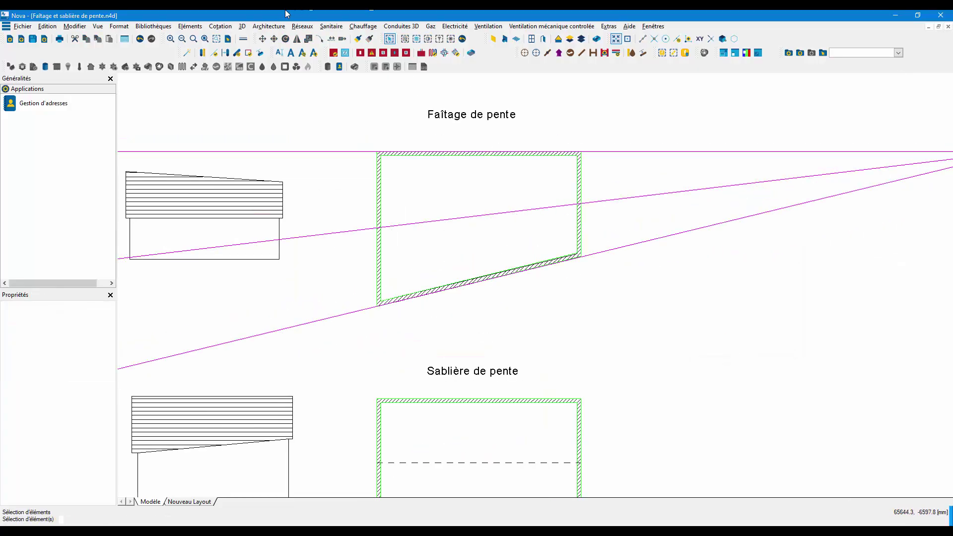
pyautogui.click(268, 26)
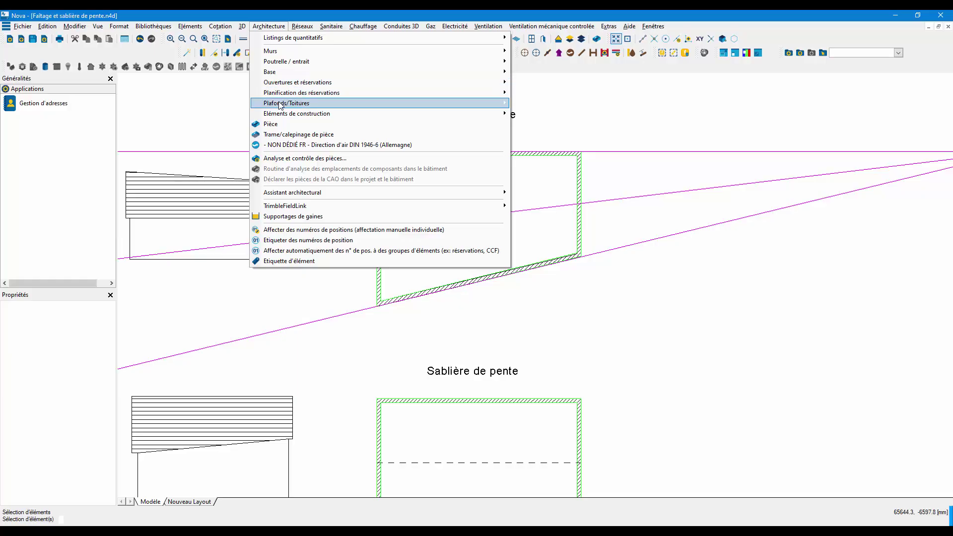
pyautogui.moveTo(298, 103)
pyautogui.click(541, 103)
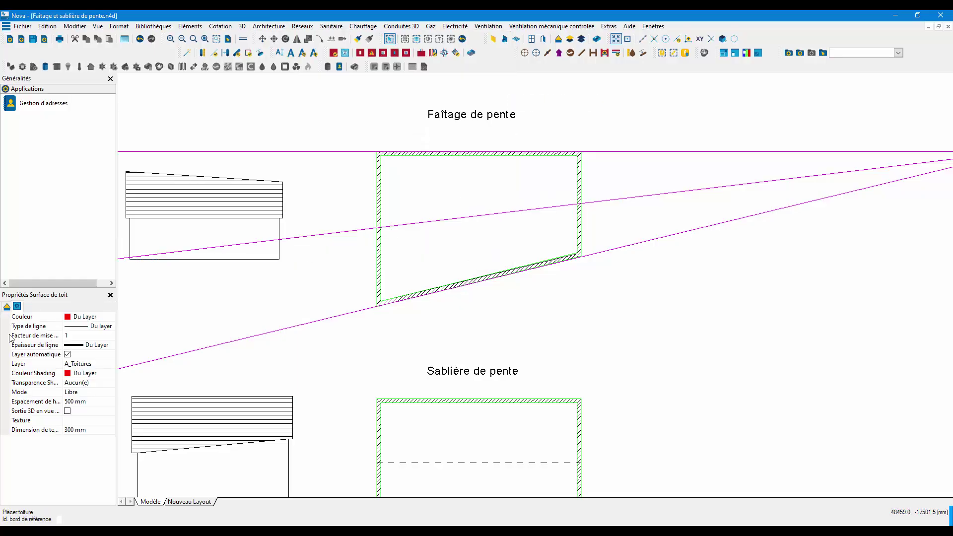
pyautogui.click(16, 306)
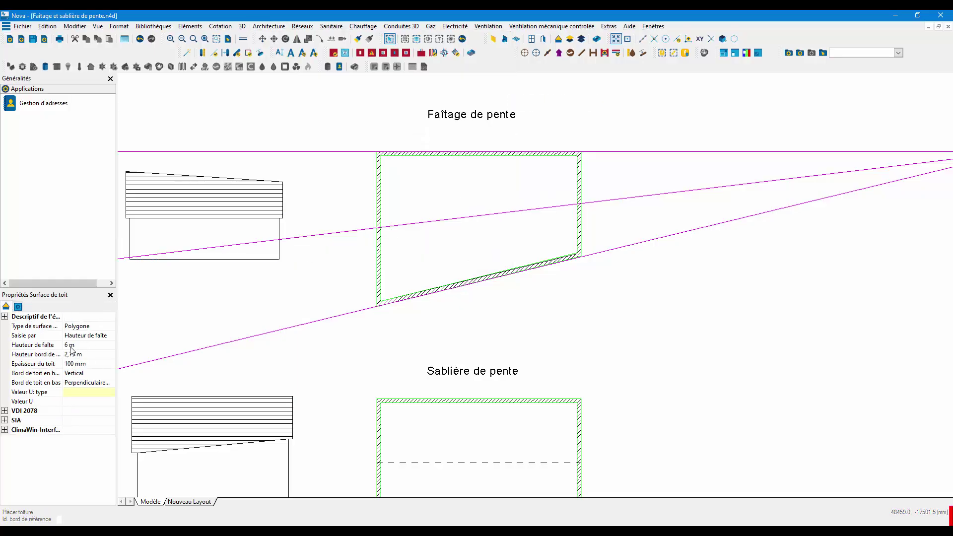
pyautogui.moveTo(68, 346); pyautogui.dragTo(34, 347)
pyautogui.write('4')
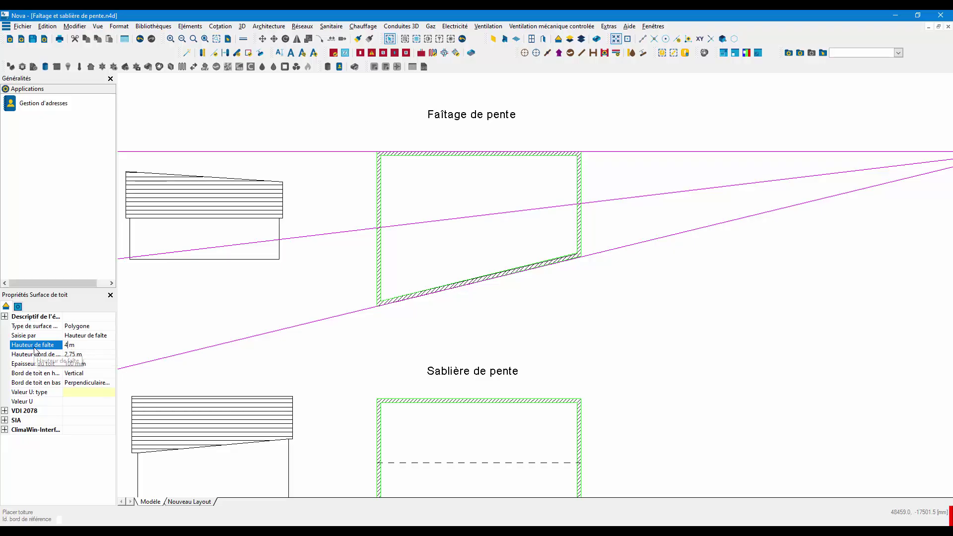
pyautogui.write(',5')
pyautogui.press('Tab')
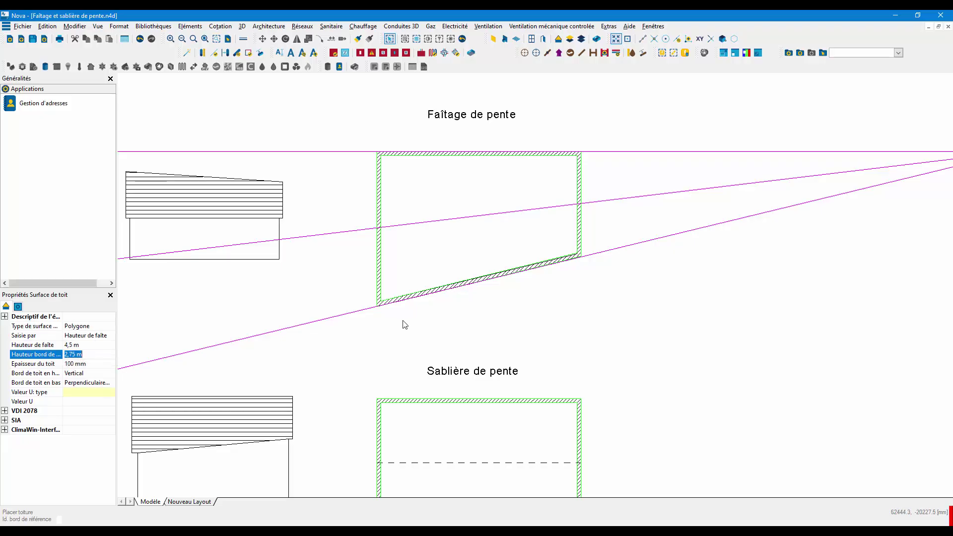
# Place the roof surface with the slanted wall as reference edge, outlining the area between that wall and the bisecting construction line
pyautogui.click(400, 299)
pyautogui.scroll(1, 378, 310)
pyautogui.scroll(1, 378, 308)
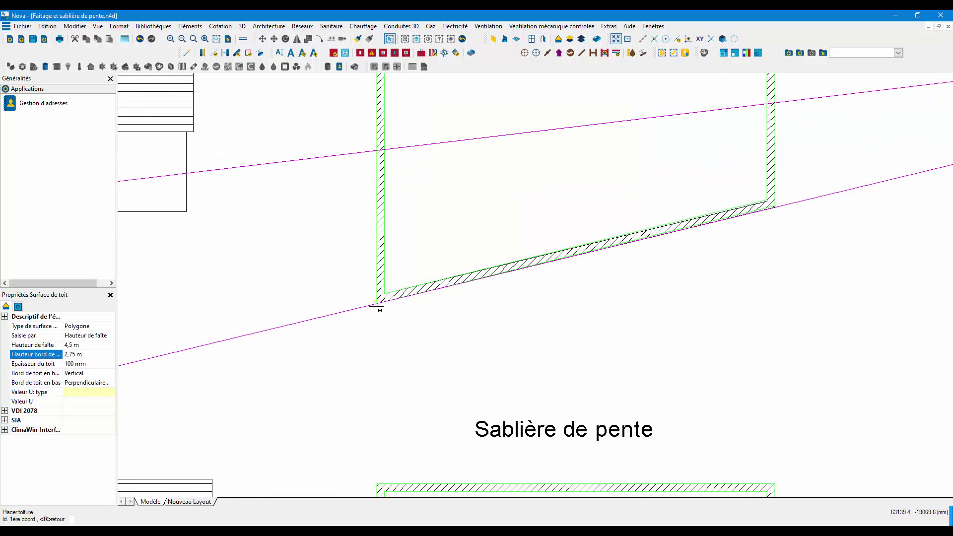
pyautogui.click(399, 301)
pyautogui.click(784, 218)
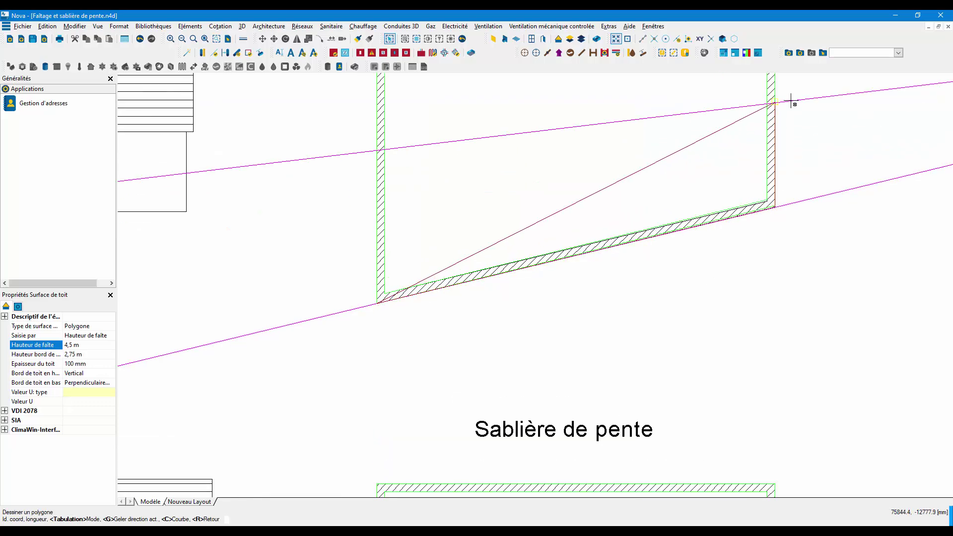
pyautogui.click(791, 99)
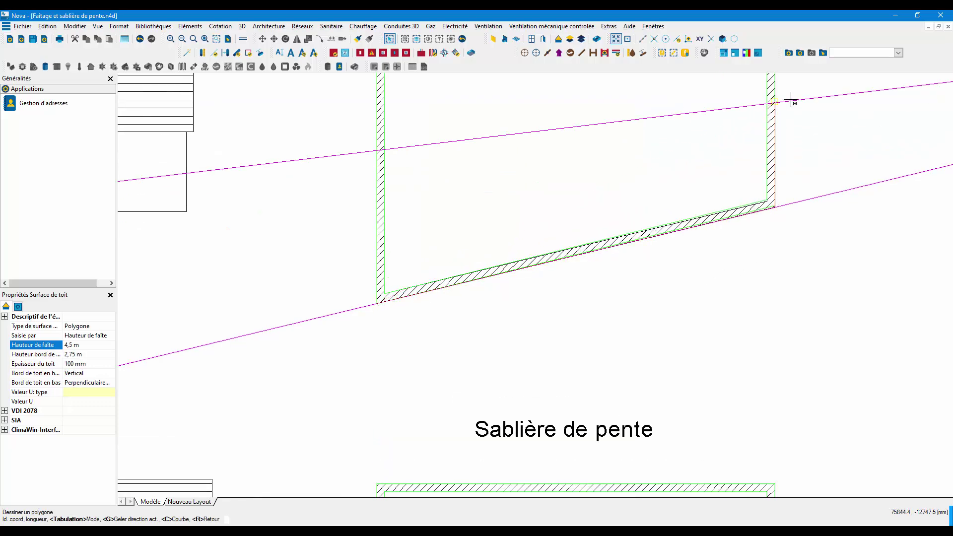
pyautogui.click(376, 154)
pyautogui.press('Return')
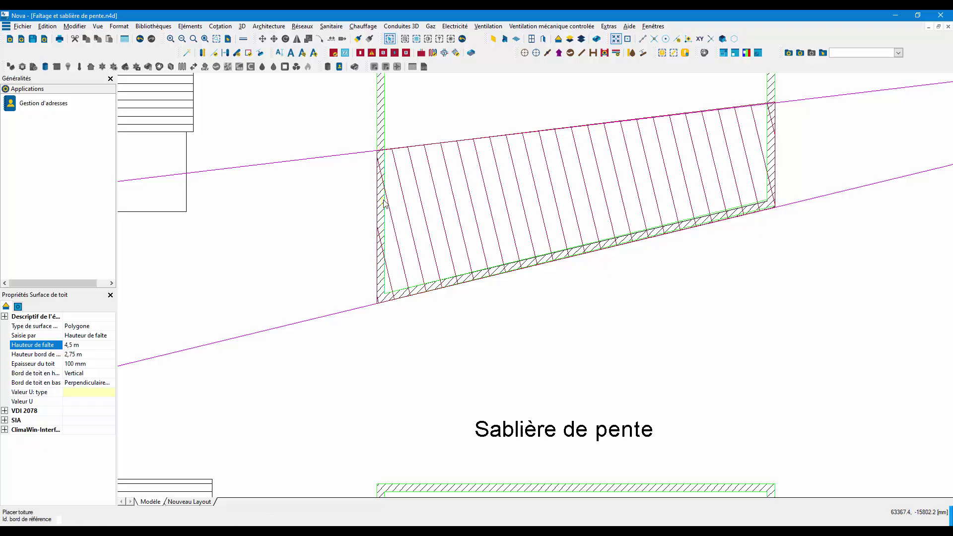
# Place a second roof surface with the upper horizontal wall as reference edge, outlining the area down to the bisecting construction line
pyautogui.moveTo(384, 200); pyautogui.dragTo(355, 292, button='middle')
pyautogui.click(392, 96)
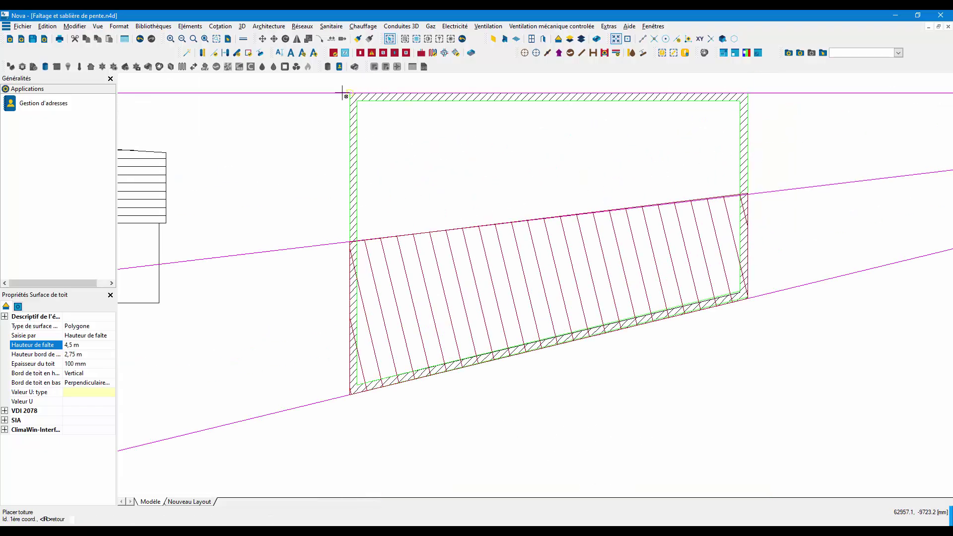
pyautogui.click(748, 94)
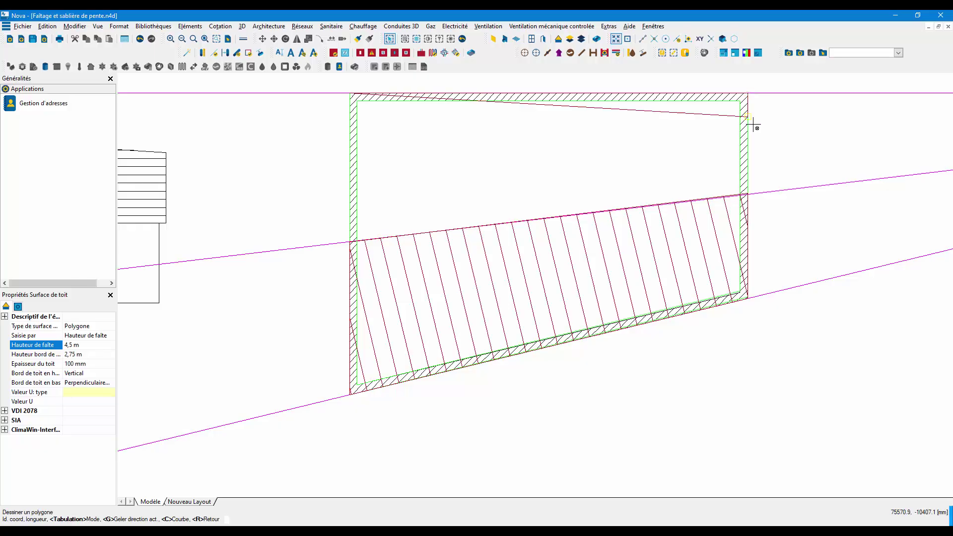
pyautogui.scroll(4, 746, 194)
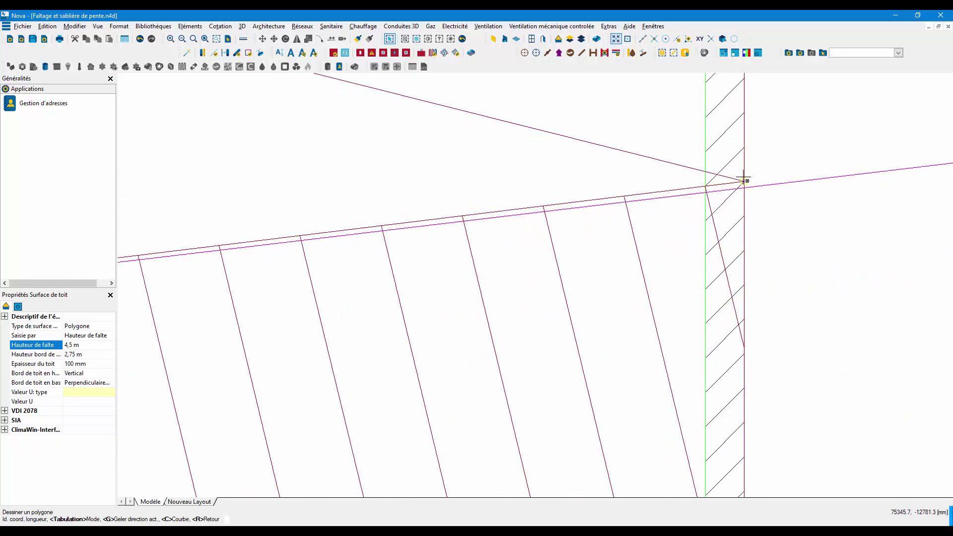
pyautogui.click(744, 187)
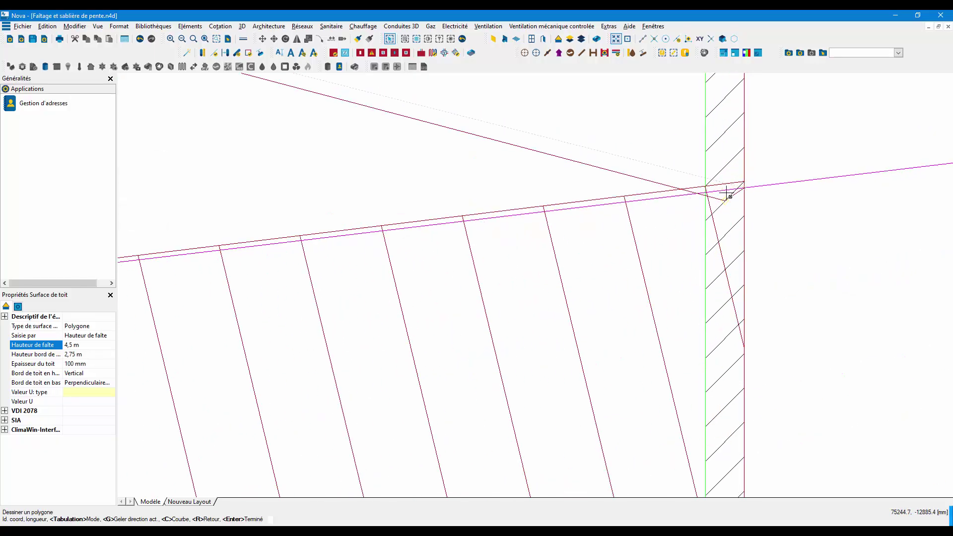
pyautogui.scroll(-4, 728, 192)
pyautogui.scroll(5, 385, 243)
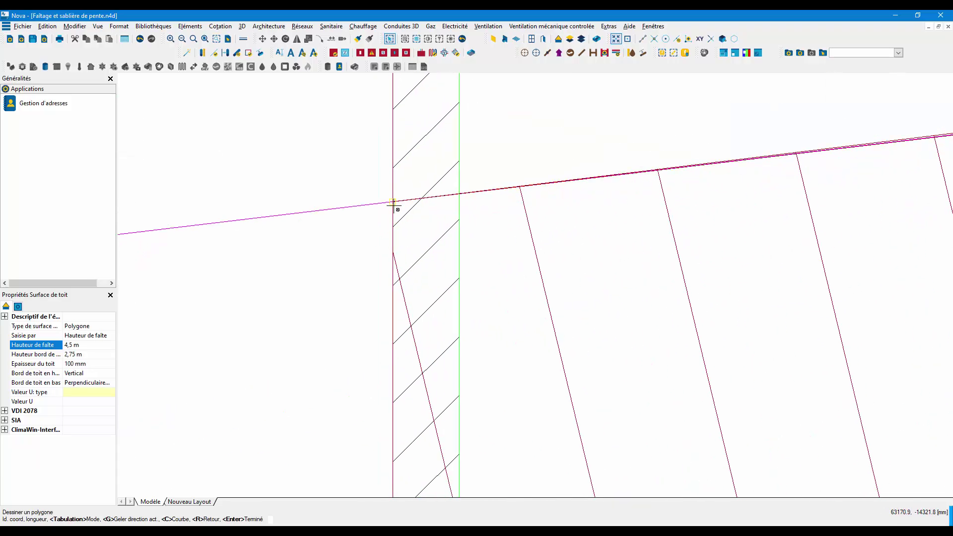
pyautogui.click(394, 202)
pyautogui.press('Return')
# Move the lower roof surface's right ridge corner onto the intersection of the bisecting construction line and the right wall's outer edge
pyautogui.scroll(-2, 378, 274)
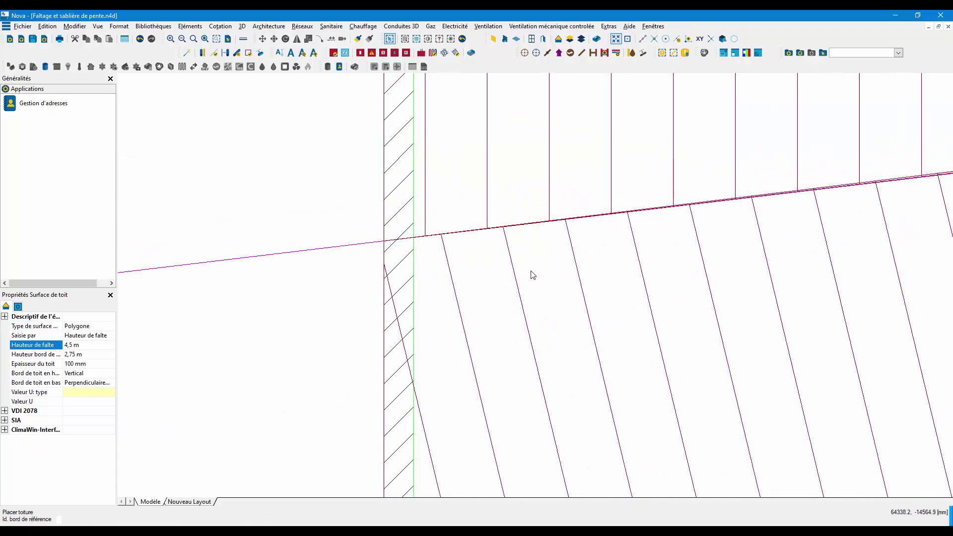
pyautogui.scroll(-1, 778, 255)
pyautogui.moveTo(777, 255); pyautogui.dragTo(447, 225, button='middle')
pyautogui.scroll(-1, 447, 225)
pyautogui.moveTo(837, 209); pyautogui.dragTo(463, 255, button='middle')
pyautogui.scroll(3, 574, 223)
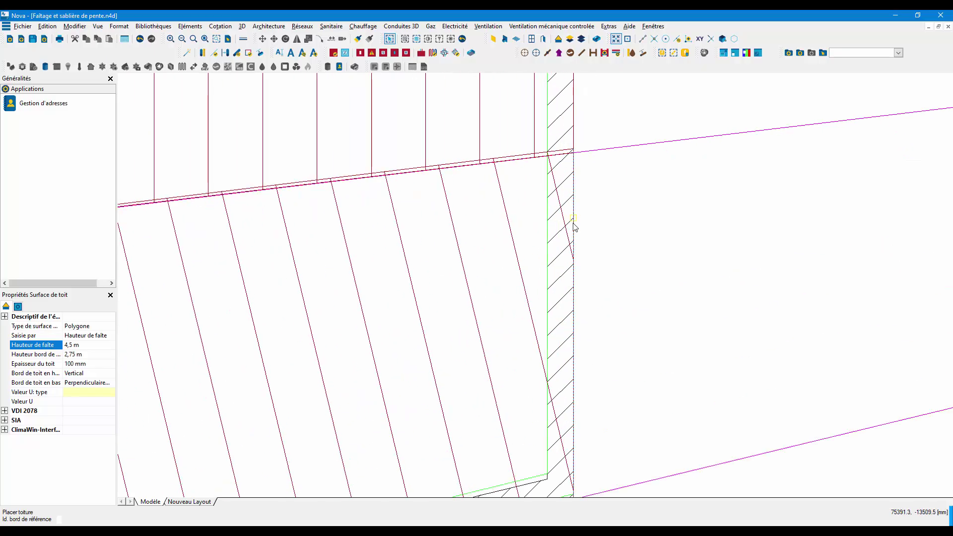
pyautogui.click(502, 188)
pyautogui.scroll(3, 571, 148)
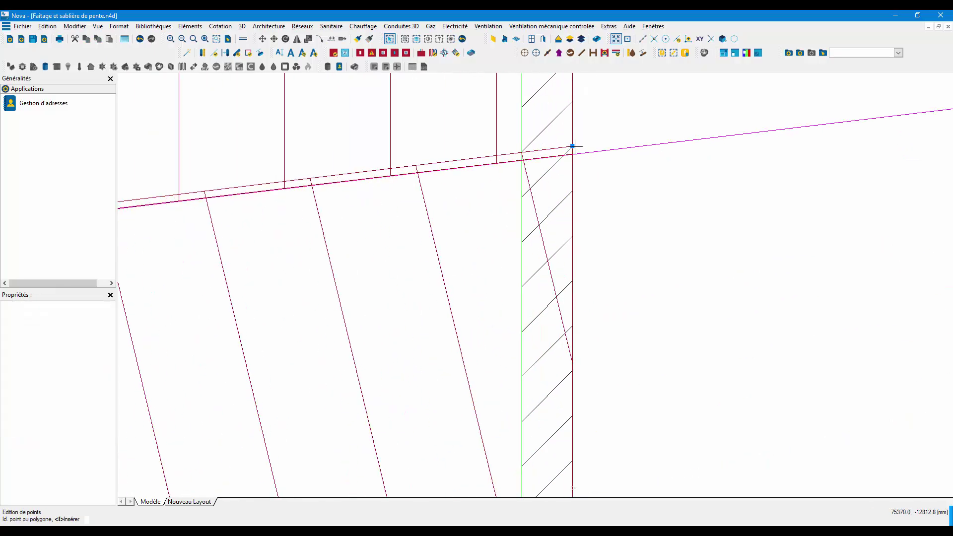
pyautogui.click(572, 147)
pyautogui.click(573, 155)
pyautogui.scroll(-5, 578, 158)
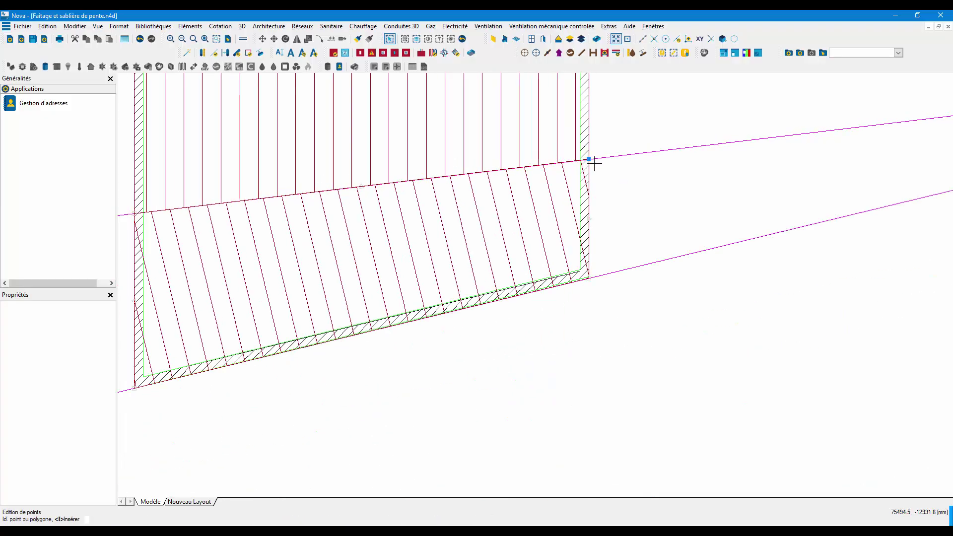
# Select all walls of the same class and automatically adapt their upper edges to the roofs
pyautogui.click(584, 193)
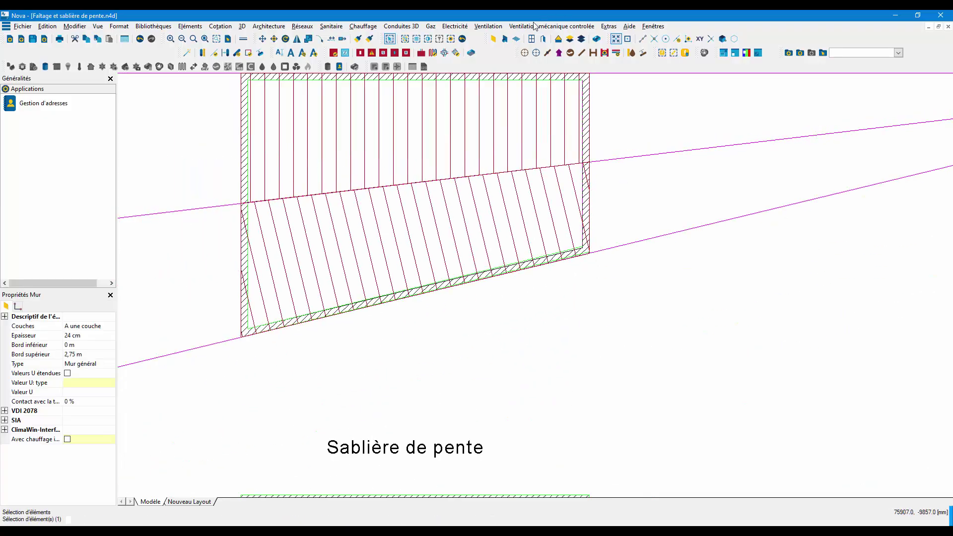
pyautogui.click(405, 38)
pyautogui.click(269, 27)
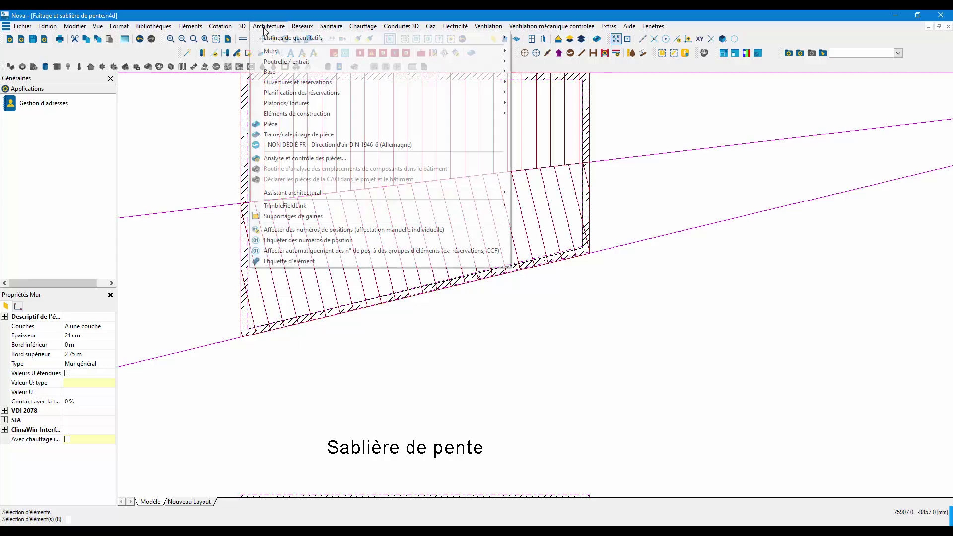
pyautogui.moveTo(284, 51)
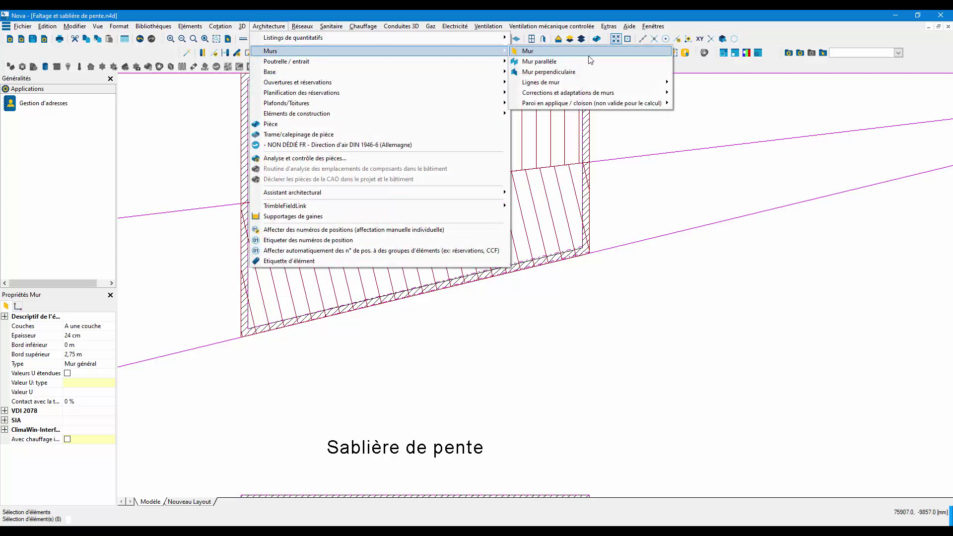
pyautogui.moveTo(645, 103)
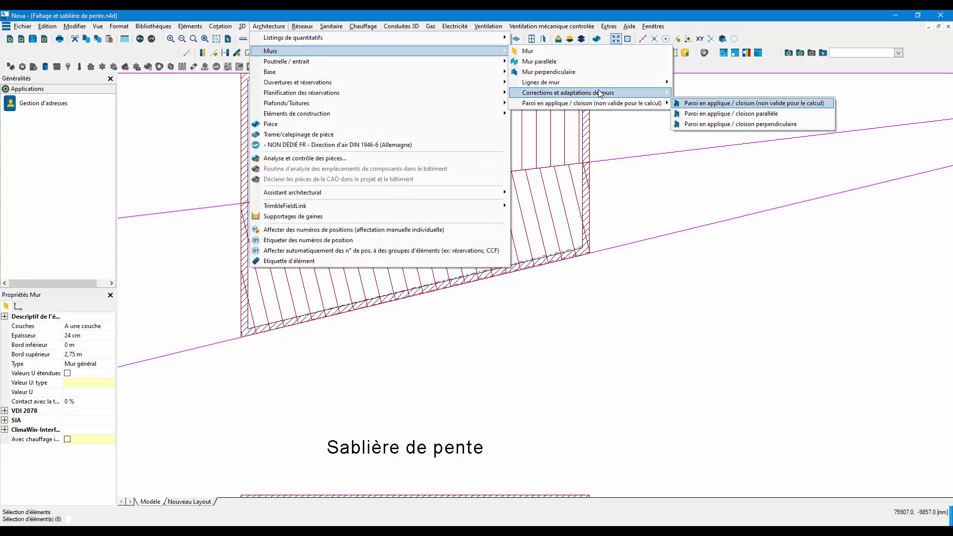
pyautogui.moveTo(606, 93)
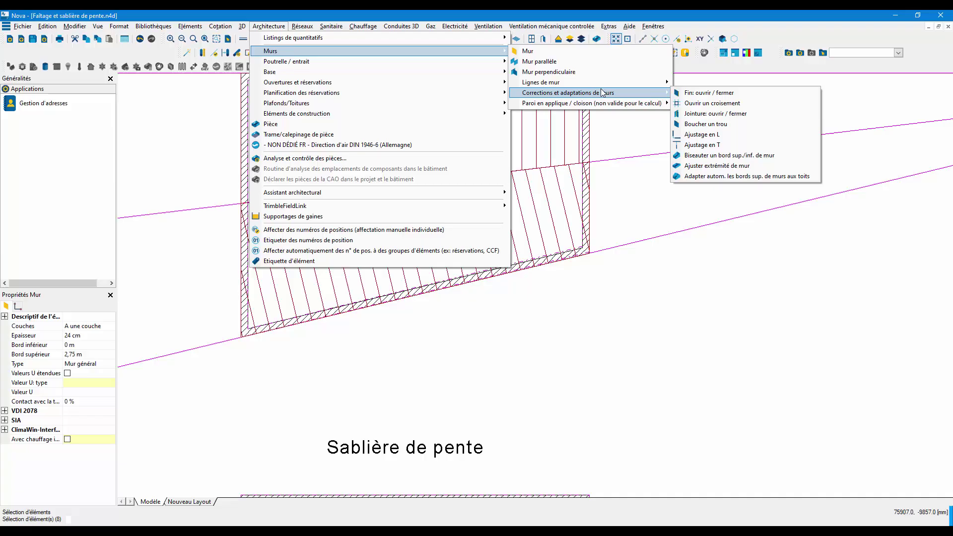
pyautogui.click(745, 176)
pyautogui.click(501, 309)
pyautogui.scroll(-5, 496, 258)
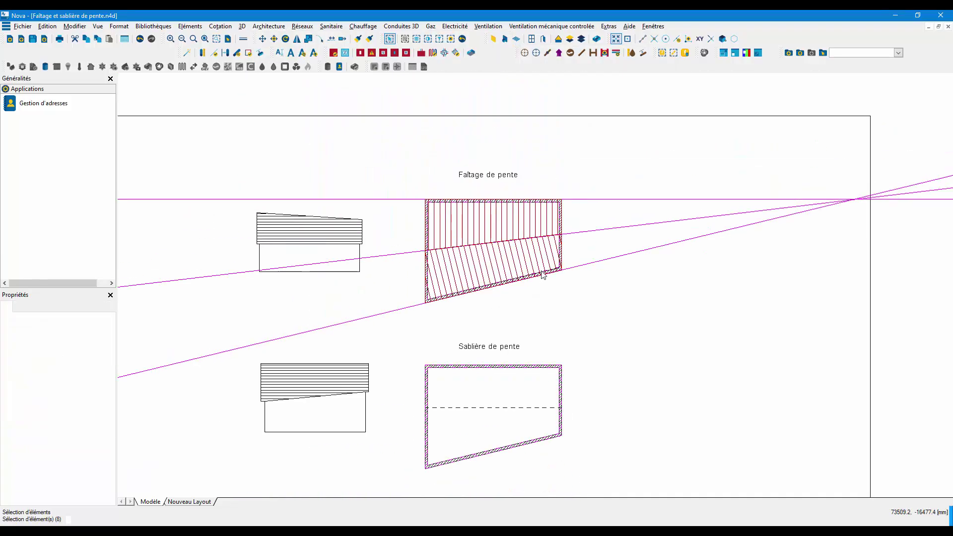
# Show the Faîtage de pente building in the shaded 3D view and examine its walls and roof slopes from the sides
pyautogui.moveTo(484, 219); pyautogui.dragTo(569, 297)
pyautogui.press('F12')
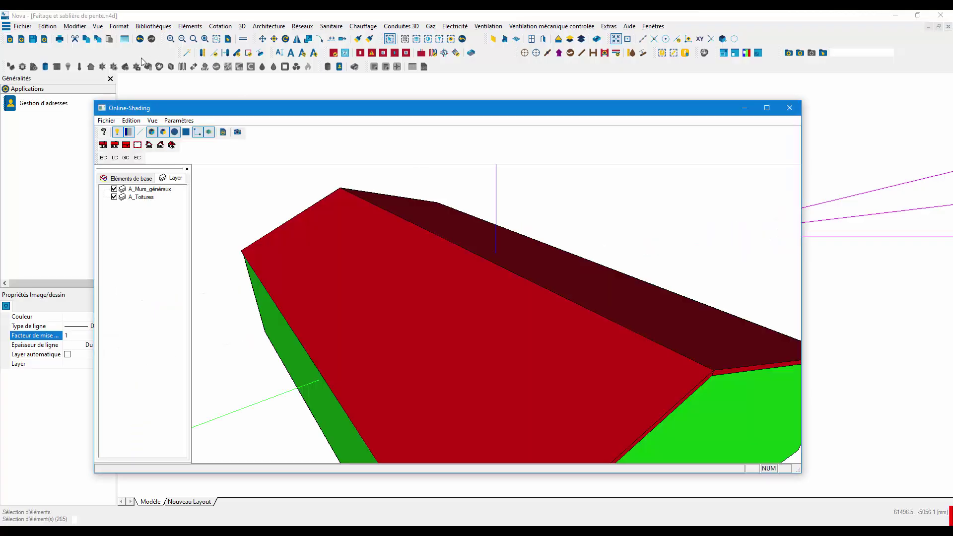
pyautogui.click(171, 146)
pyautogui.scroll(5, 473, 326)
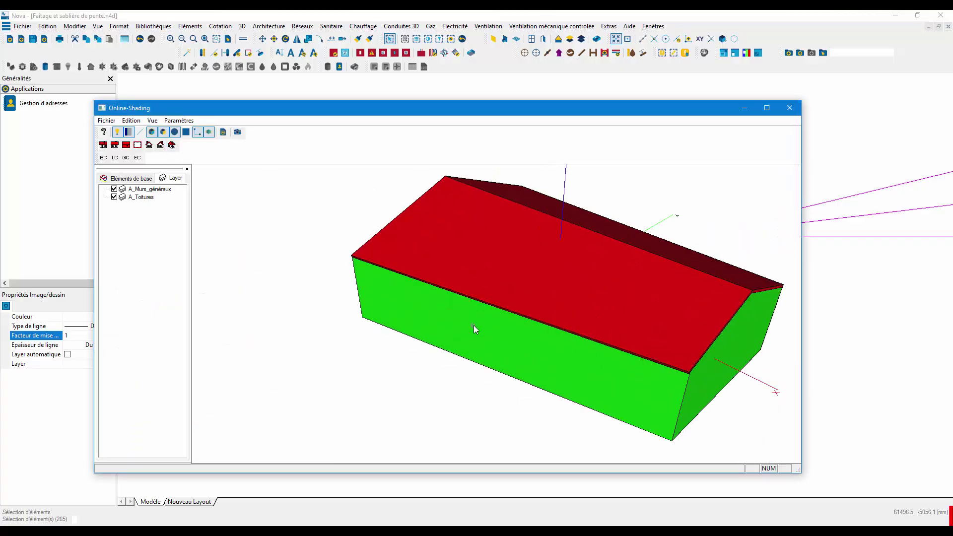
pyautogui.moveTo(473, 326); pyautogui.dragTo(495, 294)
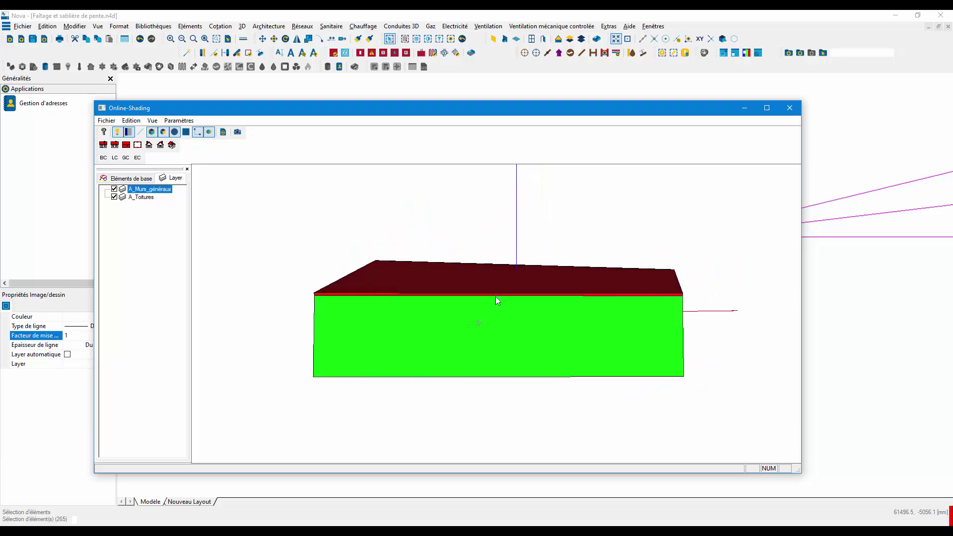
pyautogui.scroll(4, 380, 316)
pyautogui.scroll(-3, 380, 316)
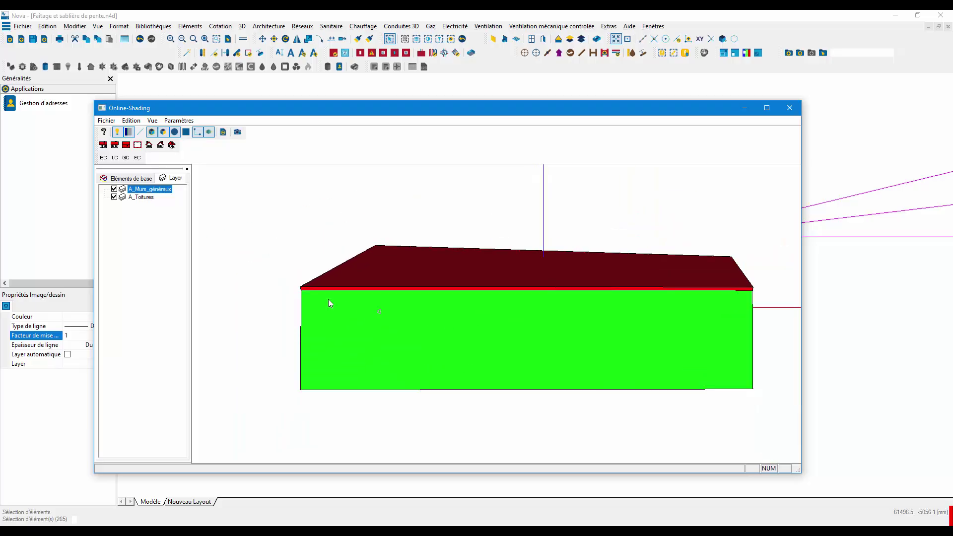
pyautogui.scroll(3, 475, 322)
pyautogui.scroll(-5, 476, 322)
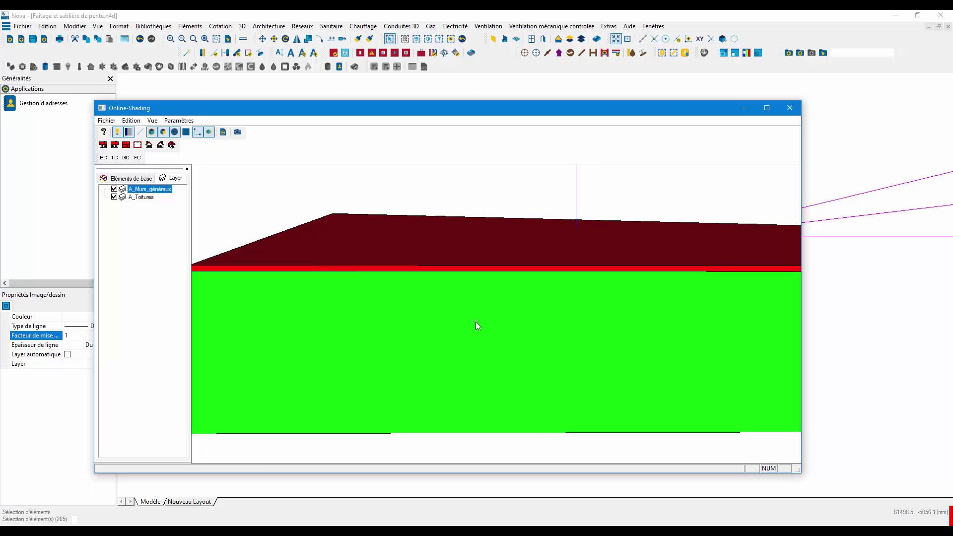
pyautogui.scroll(3, 475, 320)
pyautogui.scroll(-3, 475, 315)
pyautogui.moveTo(470, 310); pyautogui.dragTo(470, 319)
# Examine both ends of the sloping ridge and the joint between the two roof surfaces, and close the shaded view
pyautogui.scroll(5, 388, 217)
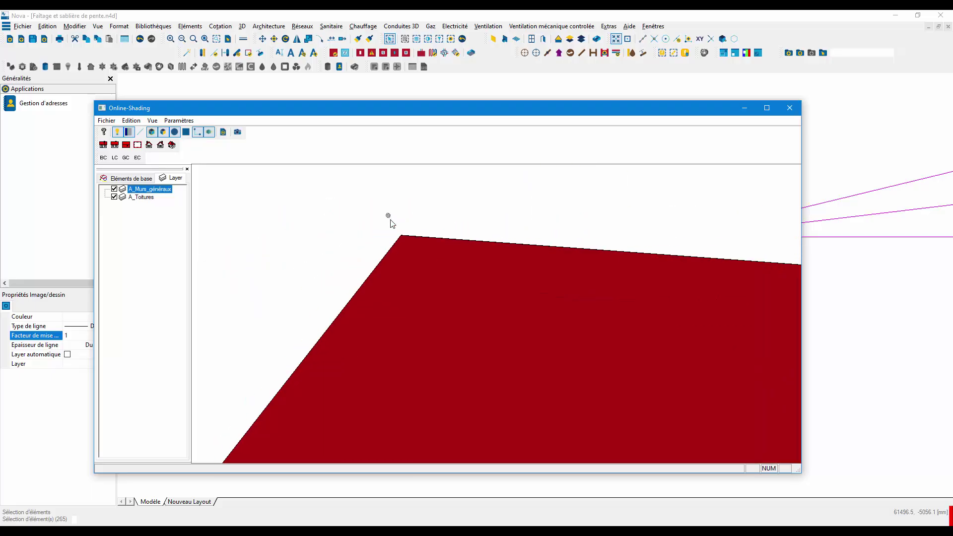
pyautogui.scroll(-1, 407, 253)
pyautogui.scroll(-5, 410, 247)
pyautogui.moveTo(623, 266); pyautogui.dragTo(562, 268, button='middle')
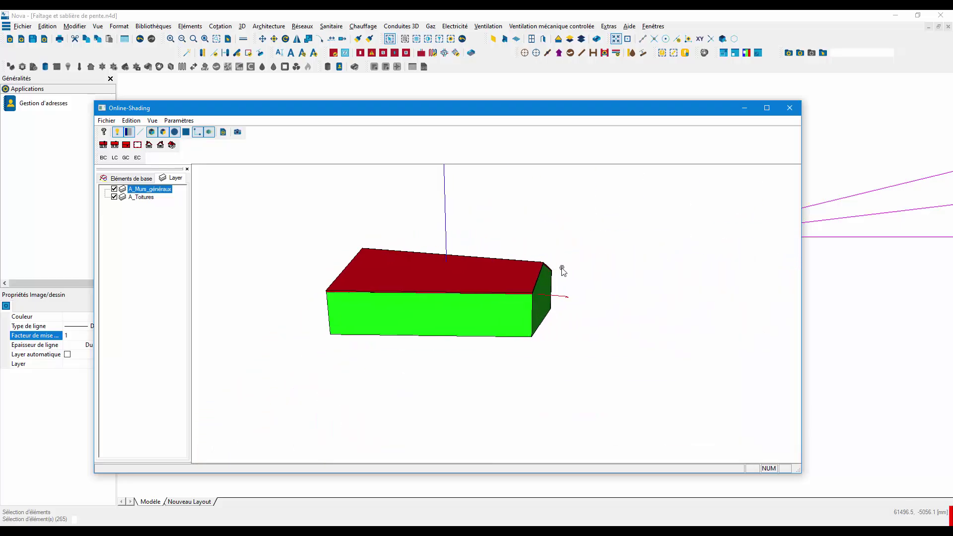
pyautogui.scroll(5, 544, 267)
pyautogui.scroll(-2, 549, 252)
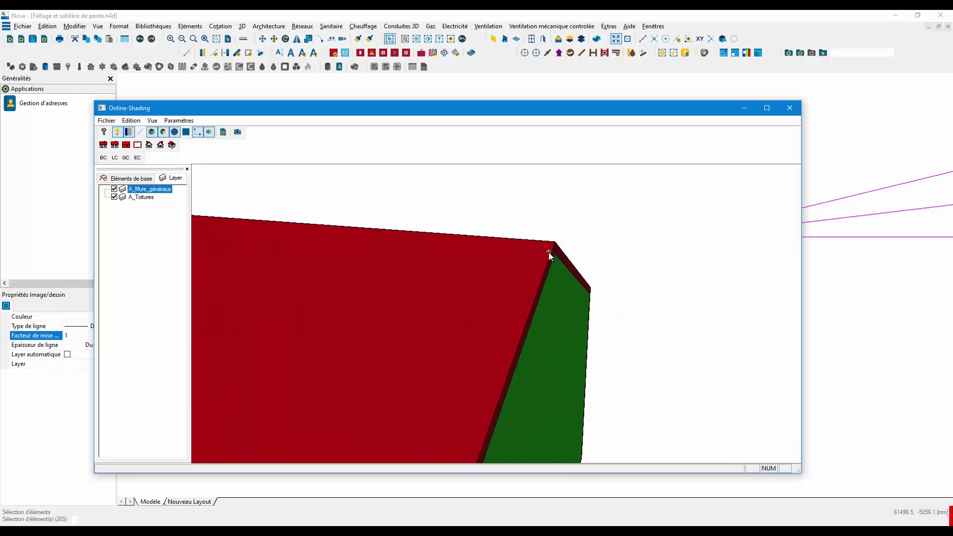
pyautogui.click(546, 266)
pyautogui.moveTo(514, 265); pyautogui.dragTo(509, 272, button='middle')
pyautogui.moveTo(560, 295); pyautogui.dragTo(533, 402, button='middle')
pyautogui.moveTo(556, 218); pyautogui.dragTo(534, 276, button='middle')
pyautogui.scroll(3, 543, 217)
pyautogui.scroll(-2, 543, 220)
pyautogui.moveTo(543, 220); pyautogui.dragTo(527, 247, button='middle')
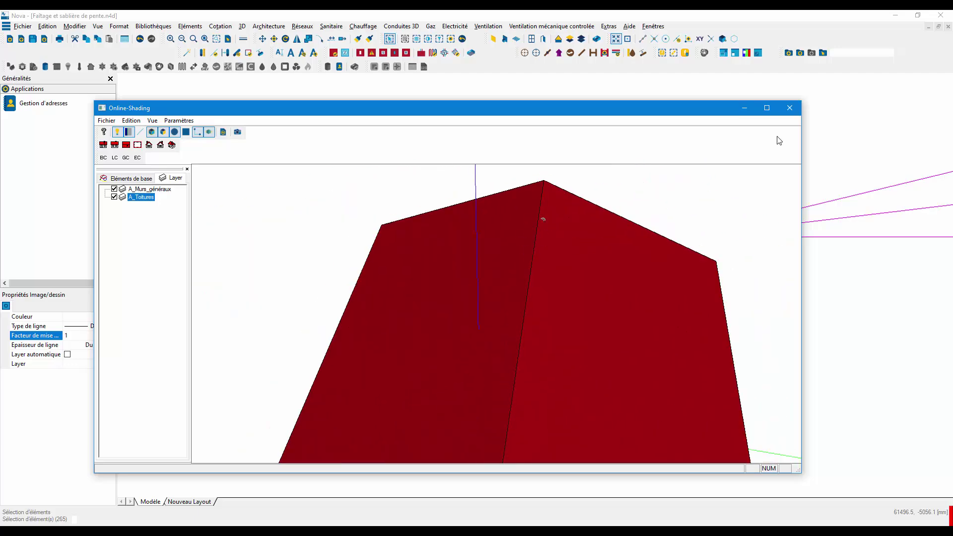
pyautogui.click(789, 109)
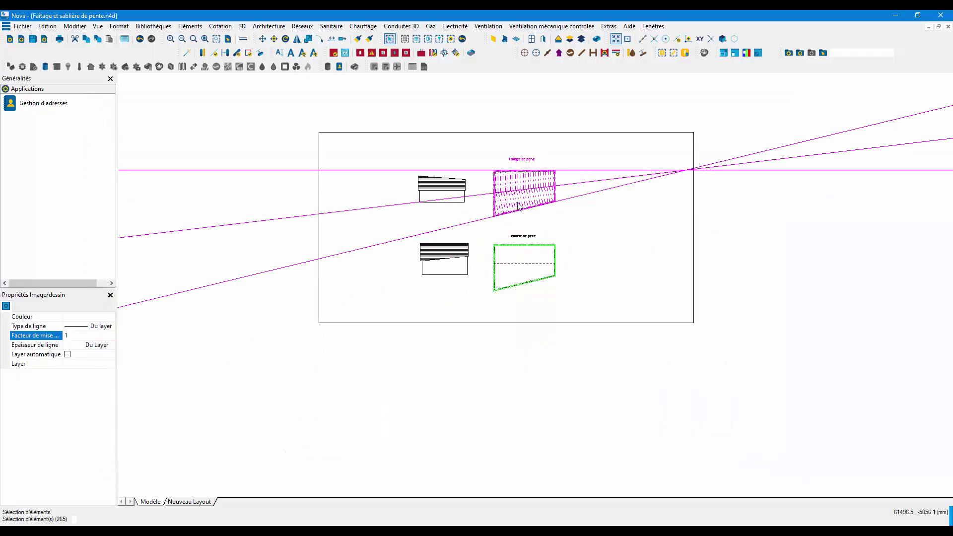
# Delete the three construction lines crossing the Faîtage de pente plan
pyautogui.scroll(3, 560, 198)
pyautogui.click(599, 201)
pyautogui.press('Delete')
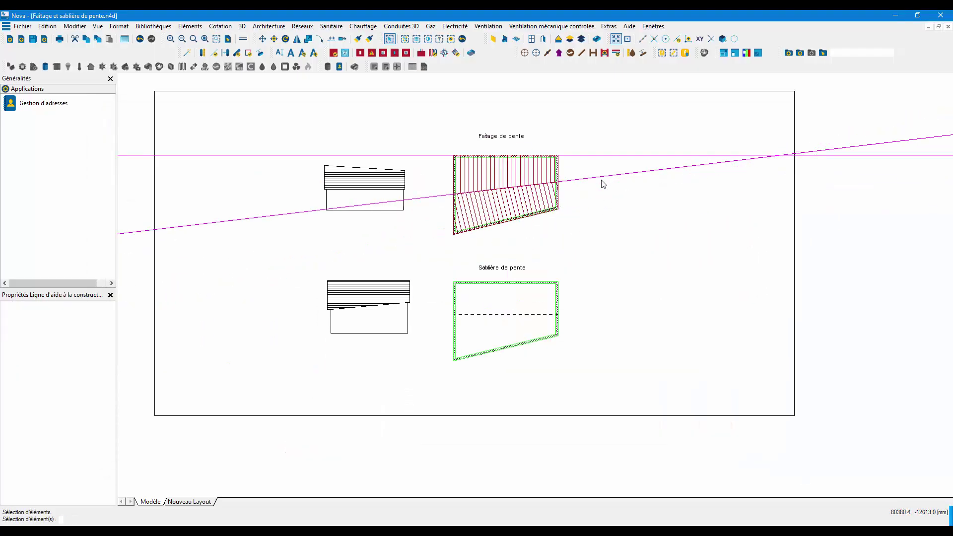
pyautogui.click(602, 179)
pyautogui.press('Delete')
pyautogui.click(610, 160)
pyautogui.press('Delete')
# Examine the Sablière de pente plan with its dashed ridge line and the matching elevation drawing
pyautogui.moveTo(526, 315); pyautogui.dragTo(568, 270, button='middle')
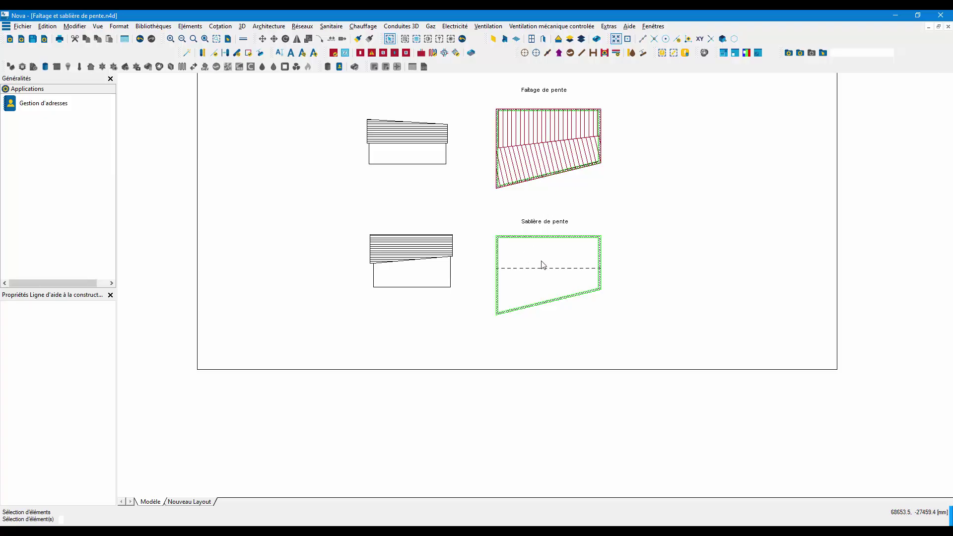
pyautogui.scroll(2, 543, 265)
pyautogui.scroll(1, 545, 260)
pyautogui.scroll(-2, 531, 253)
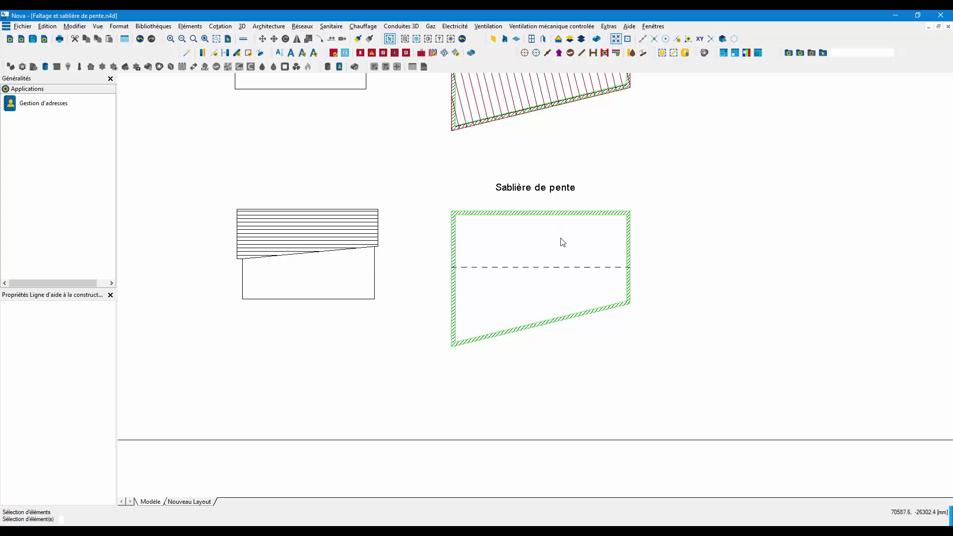
pyautogui.moveTo(554, 300); pyautogui.dragTo(571, 389, button='middle')
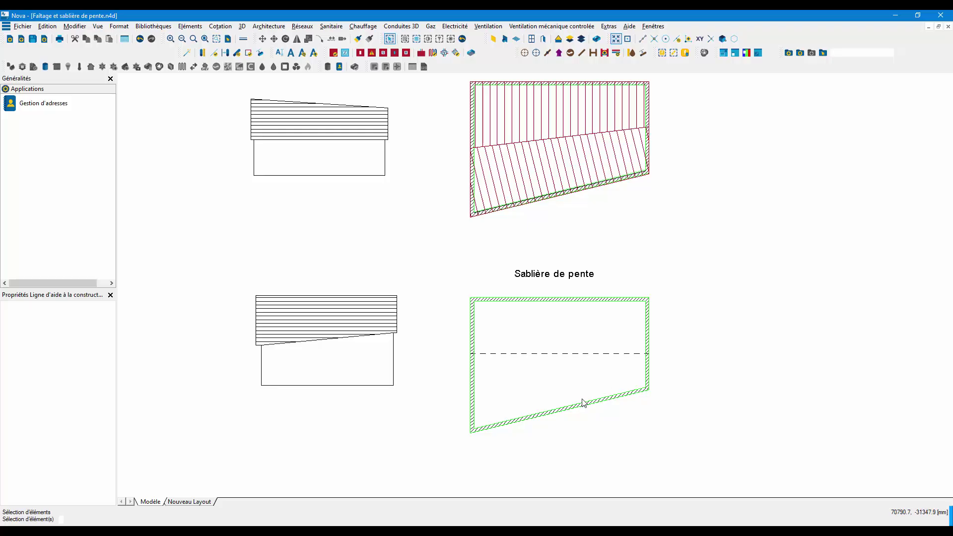
pyautogui.moveTo(590, 420)
pyautogui.mouseDown(button='middle')
pyautogui.moveTo(585, 381)
pyautogui.moveTo(596, 365)
pyautogui.mouseUp(button='middle')
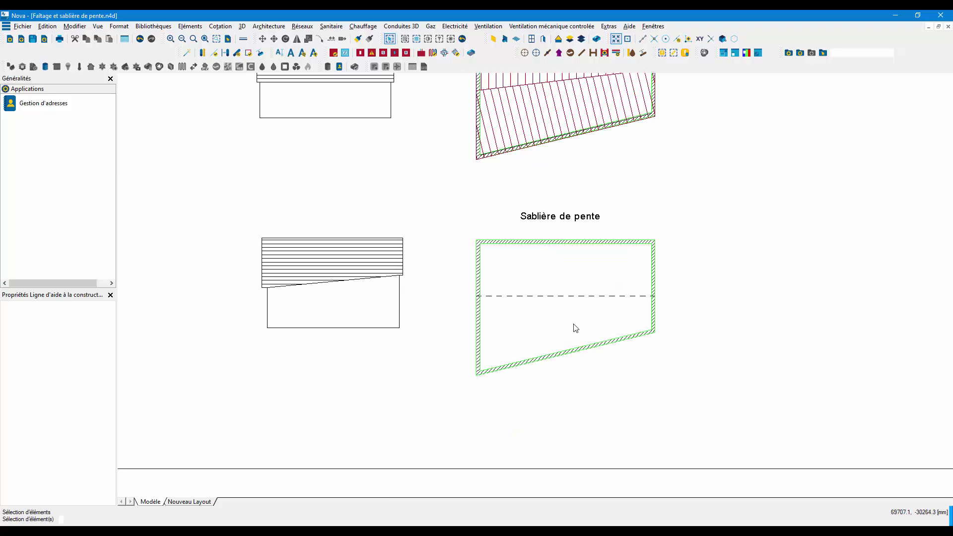
pyautogui.scroll(1, 532, 334)
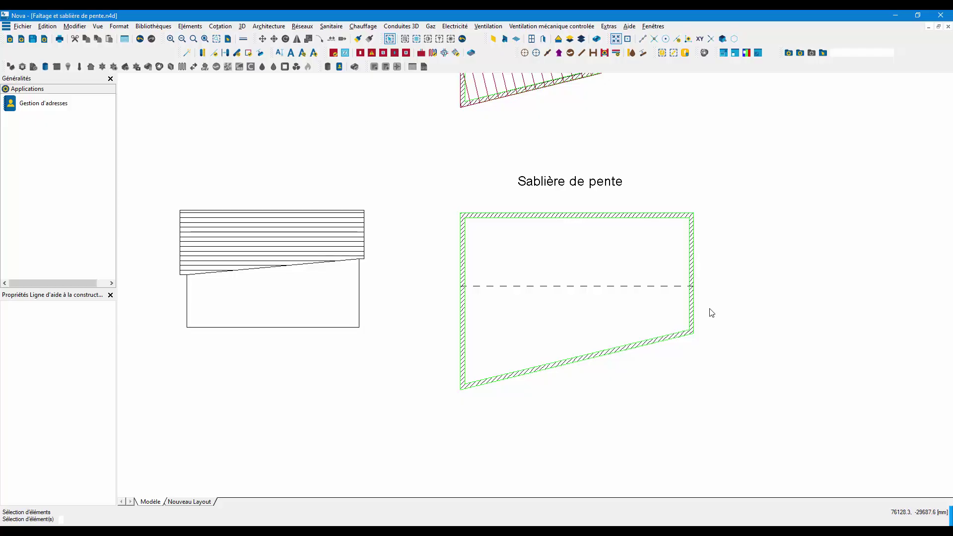
pyautogui.moveTo(650, 318); pyautogui.dragTo(596, 283, button='middle')
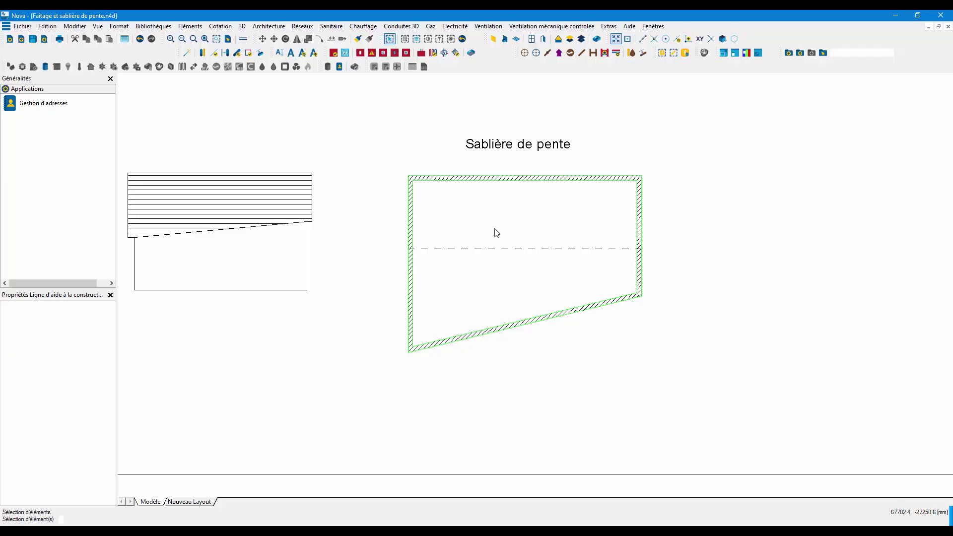
# Select the dashed horizontal ridge line inside the Sablière de pente plan
pyautogui.rightClick(489, 251)
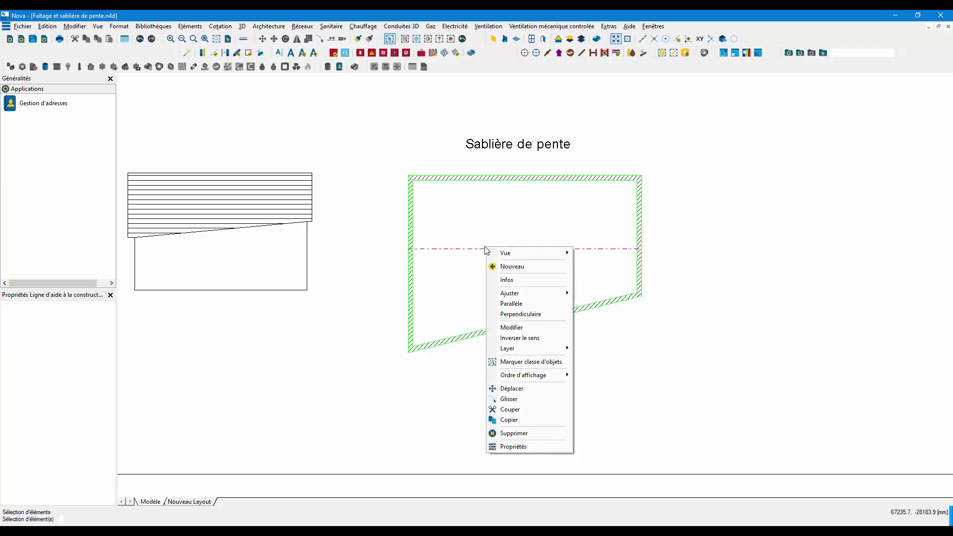
pyautogui.click(468, 229)
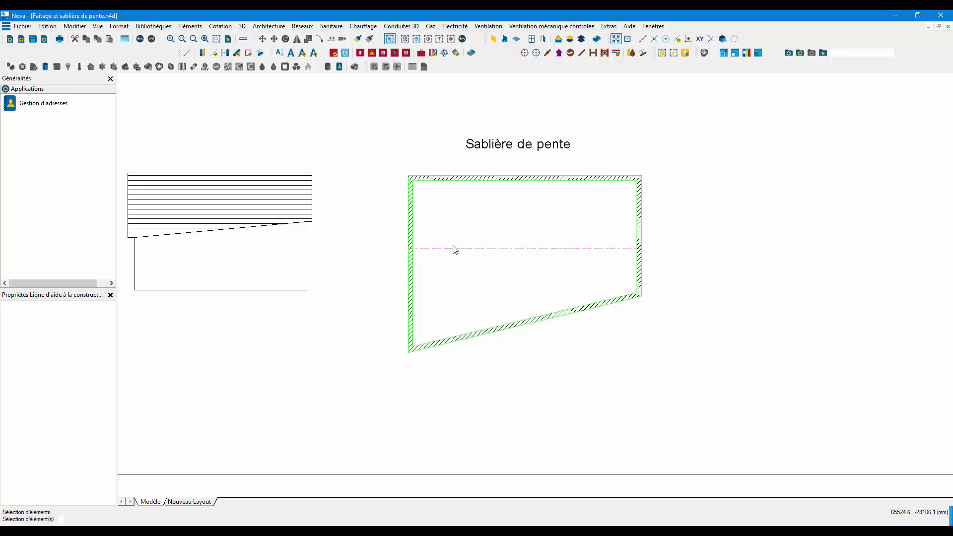
pyautogui.click(456, 250)
pyautogui.scroll(3, 472, 255)
pyautogui.scroll(-2, 473, 256)
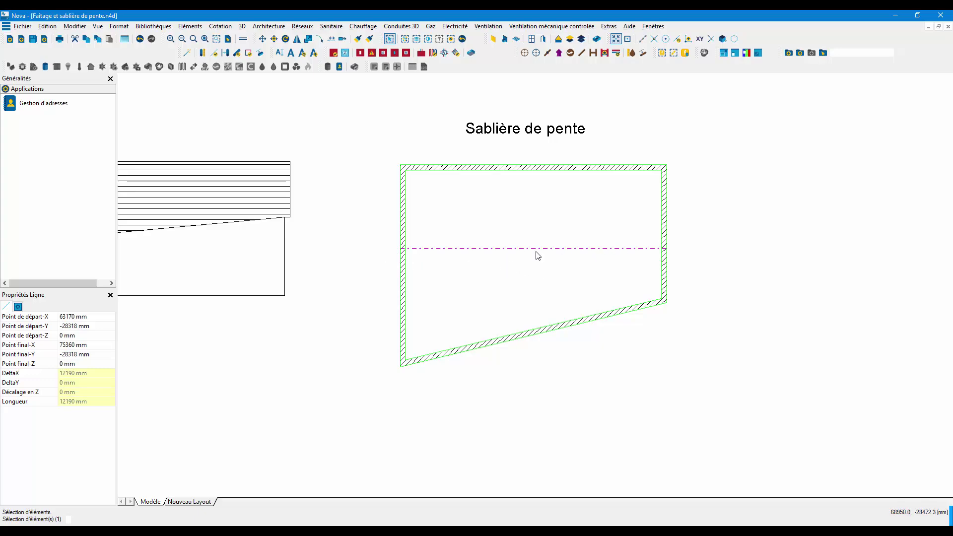
# Examine the dashed ridge line and slanted wall of the Sablière de pente plan, along with the drawings around it
pyautogui.scroll(1, 551, 243)
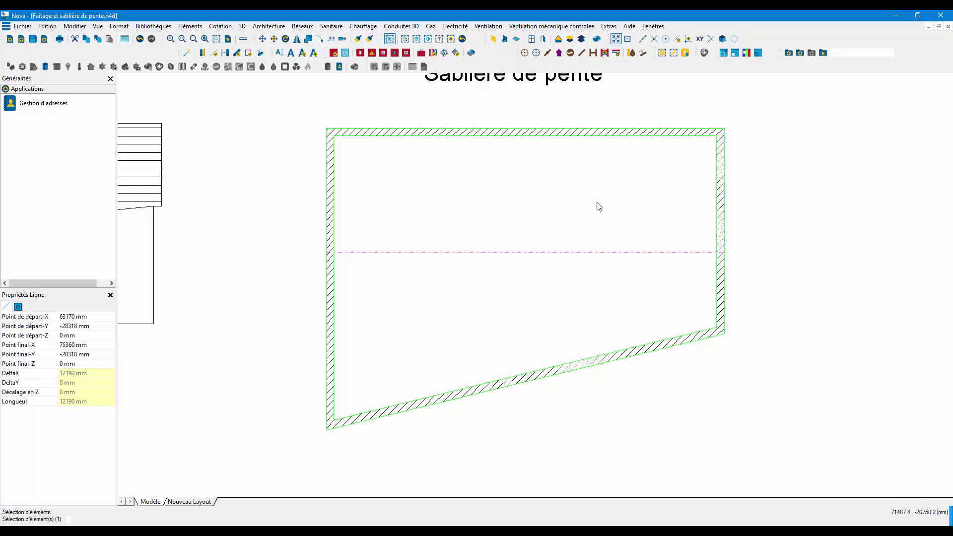
pyautogui.scroll(-1, 561, 244)
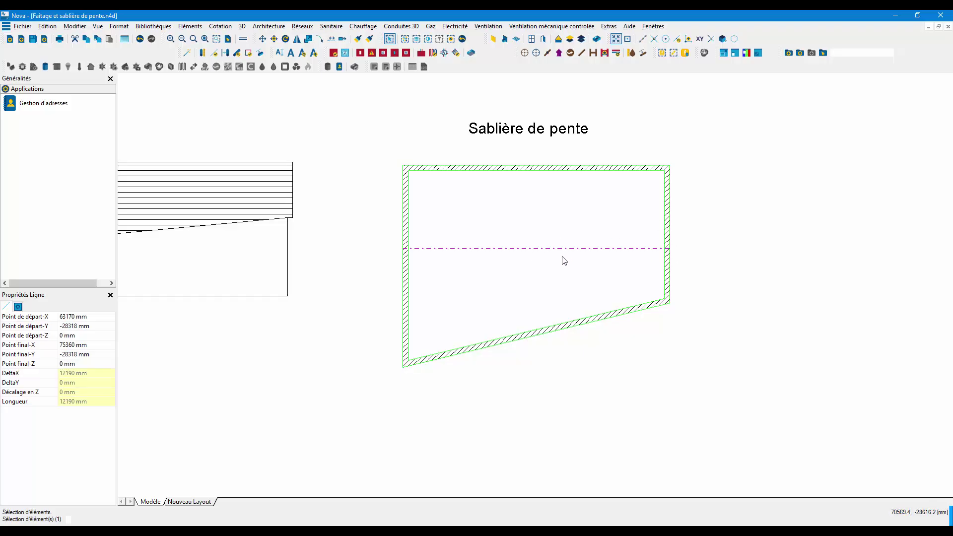
pyautogui.scroll(1, 562, 261)
pyautogui.scroll(1, 512, 255)
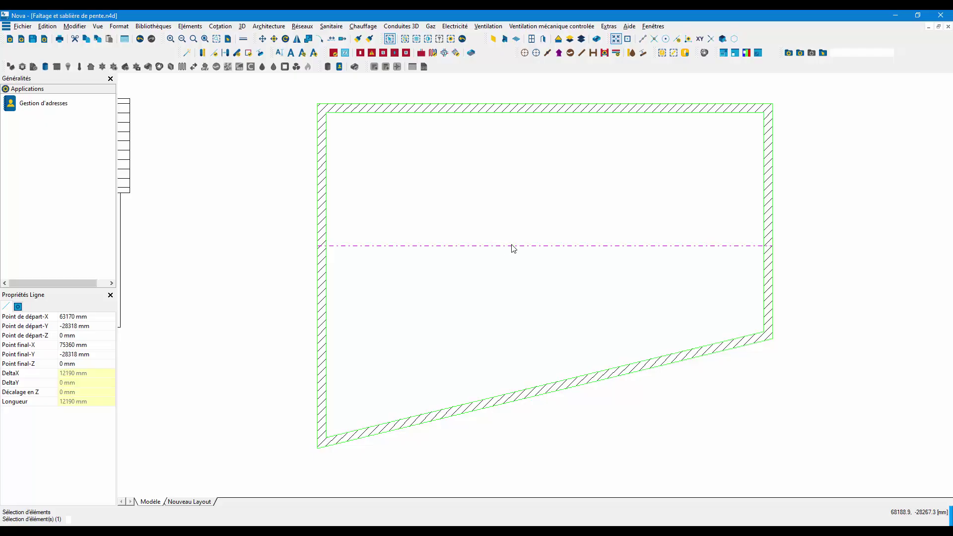
pyautogui.moveTo(633, 240); pyautogui.dragTo(541, 269, button='middle')
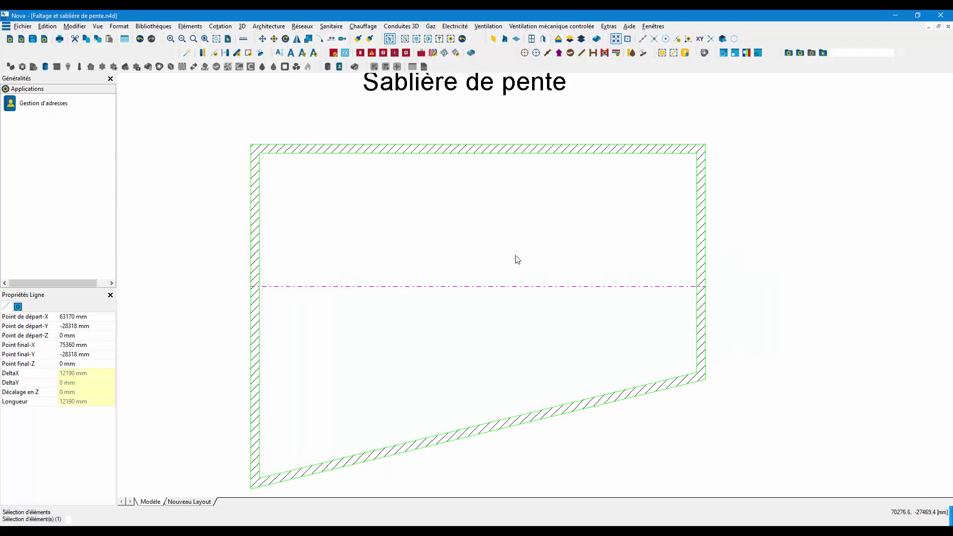
pyautogui.scroll(-4, 691, 243)
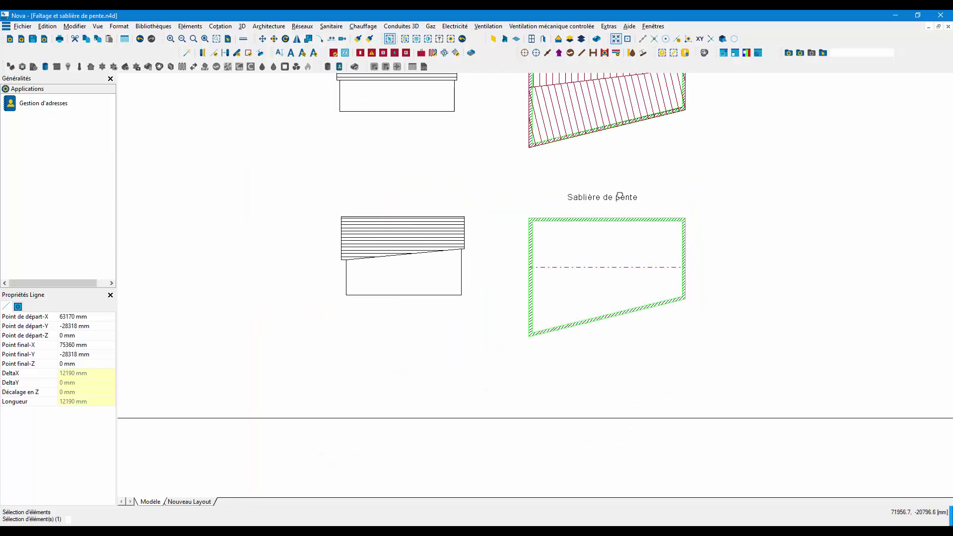
pyautogui.moveTo(675, 230); pyautogui.dragTo(603, 218, button='middle')
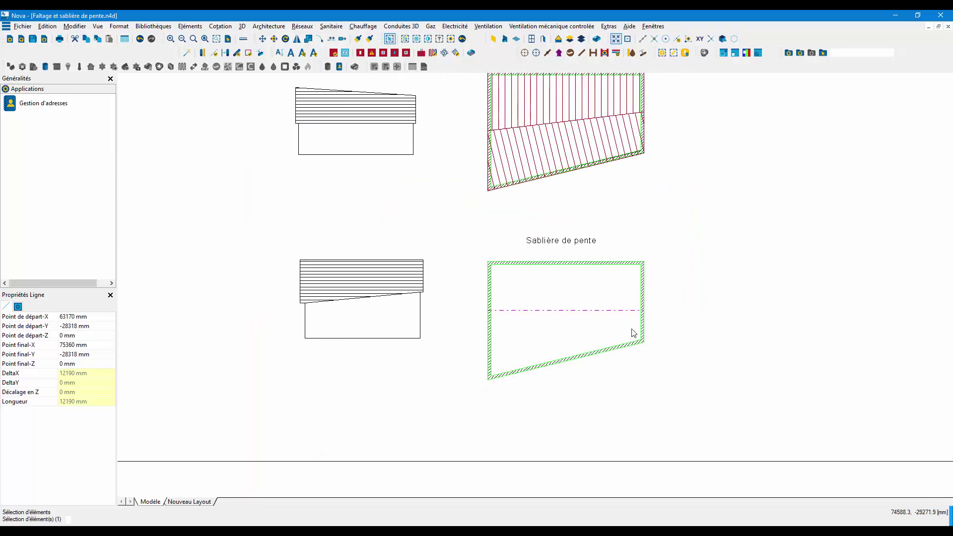
# Draw two lines parallel to the dashed ridge line, one through the plan's lowest corner and one along the upper wall's outer edge
pyautogui.scroll(4, 600, 364)
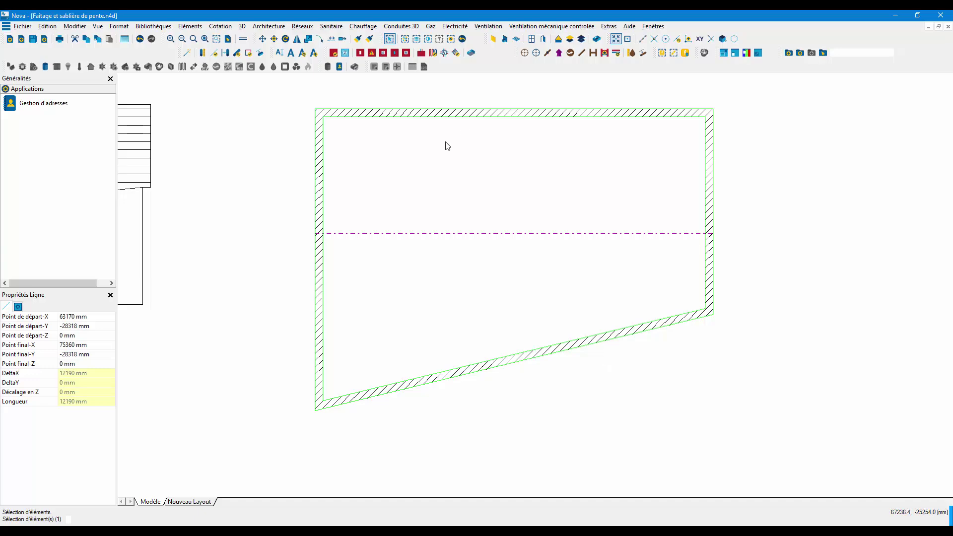
pyautogui.rightClick(471, 238)
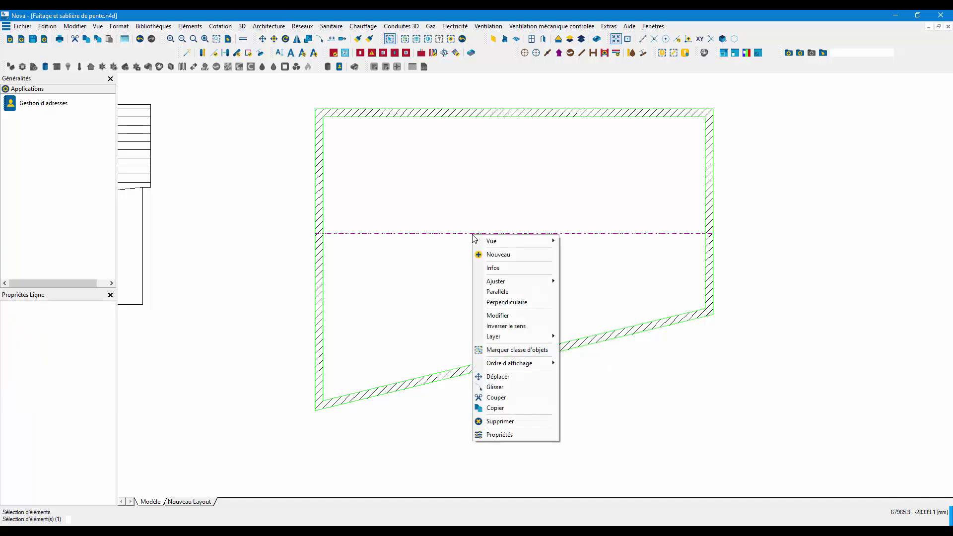
pyautogui.click(498, 292)
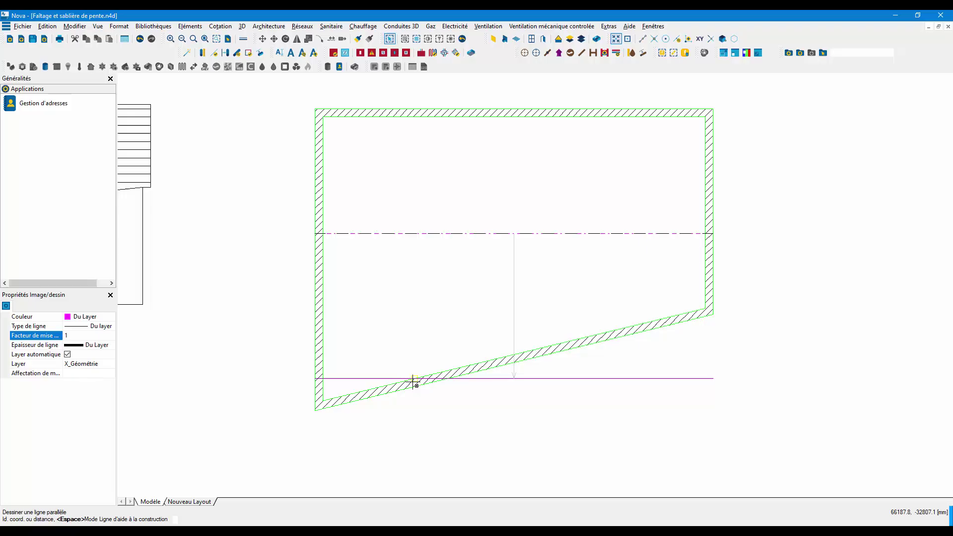
pyautogui.click(316, 419)
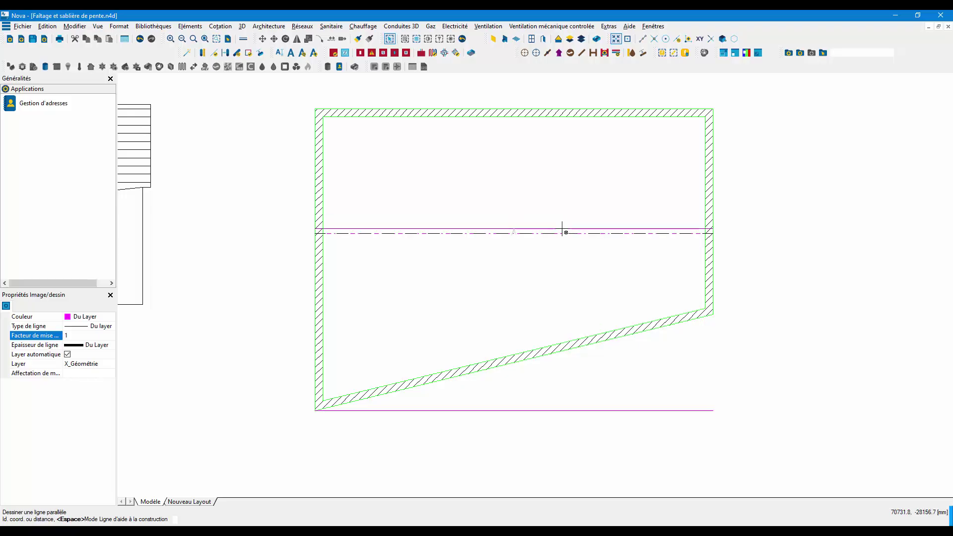
pyautogui.scroll(-1, 564, 226)
pyautogui.scroll(-1, 564, 227)
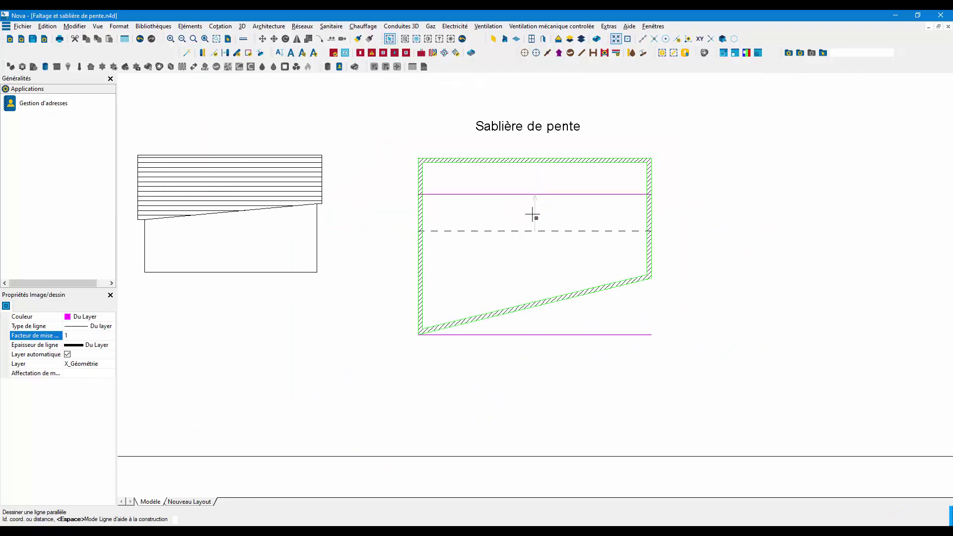
pyautogui.scroll(2, 536, 149)
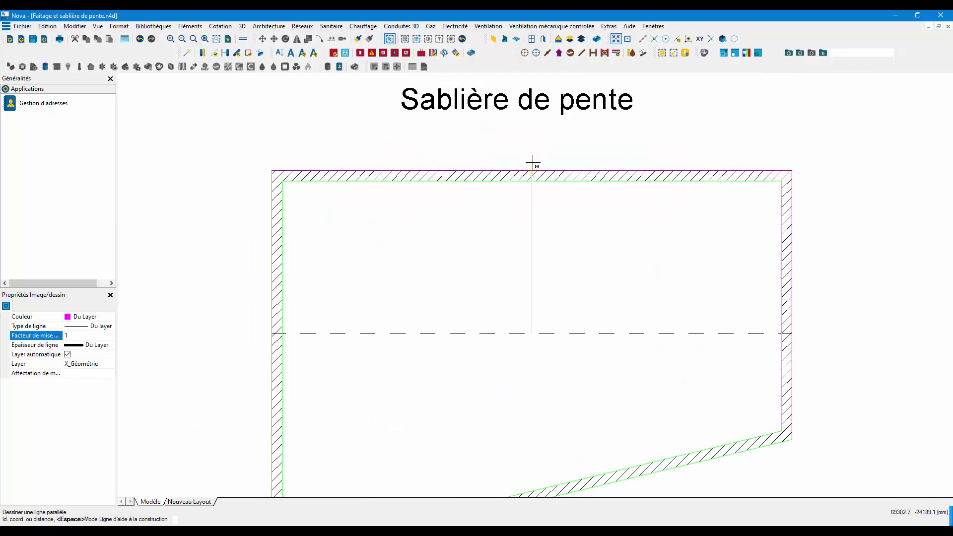
pyautogui.press('Escape')
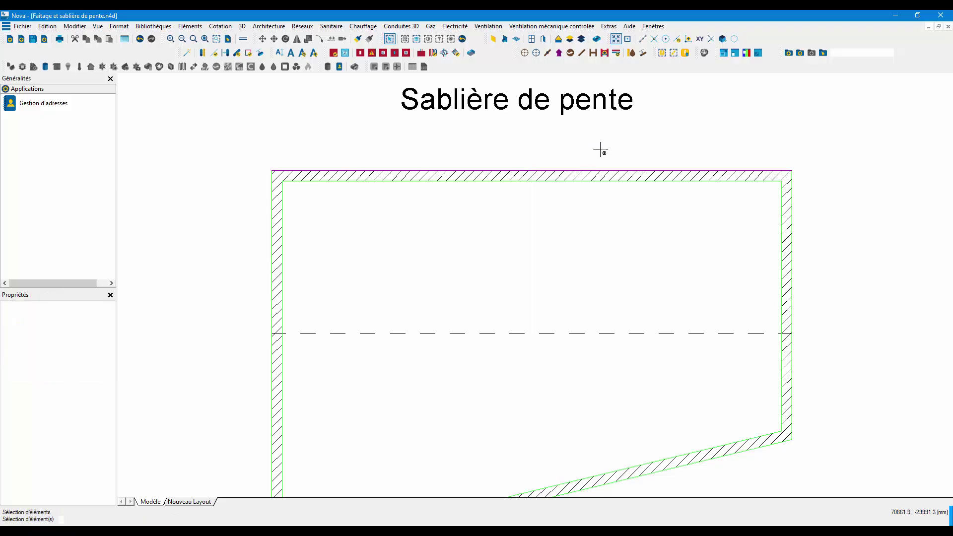
# Place a polygonal roof surface from the upper parallel line to the ridge line, with ridge height 4,5 m and eave height 2,75 m
pyautogui.scroll(-2, 595, 153)
pyautogui.scroll(-2, 505, 168)
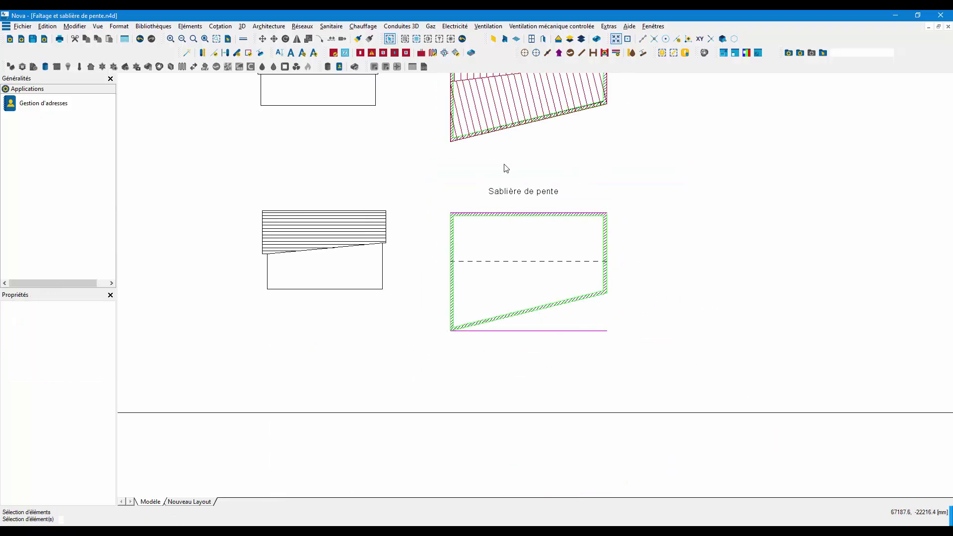
pyautogui.rightClick(487, 95)
pyautogui.click(512, 115)
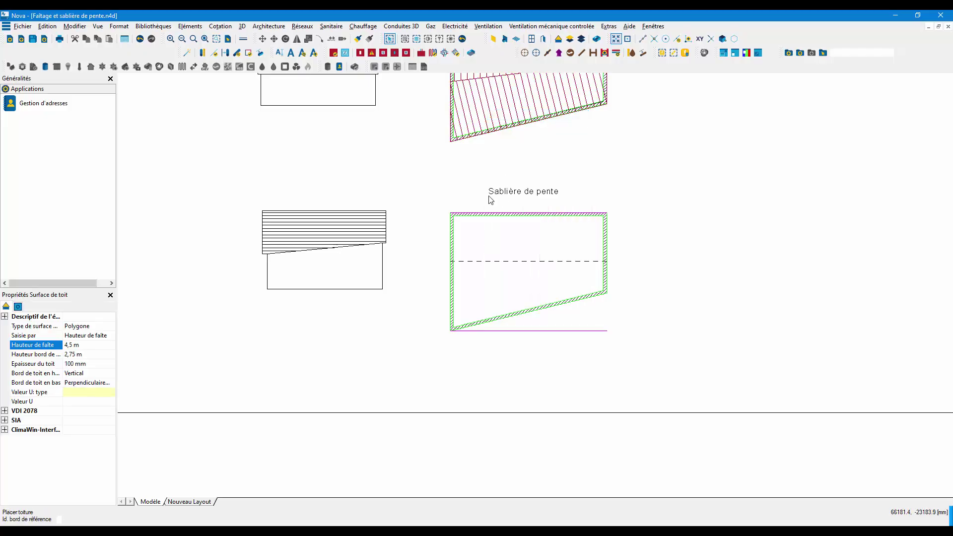
pyautogui.scroll(3, 437, 230)
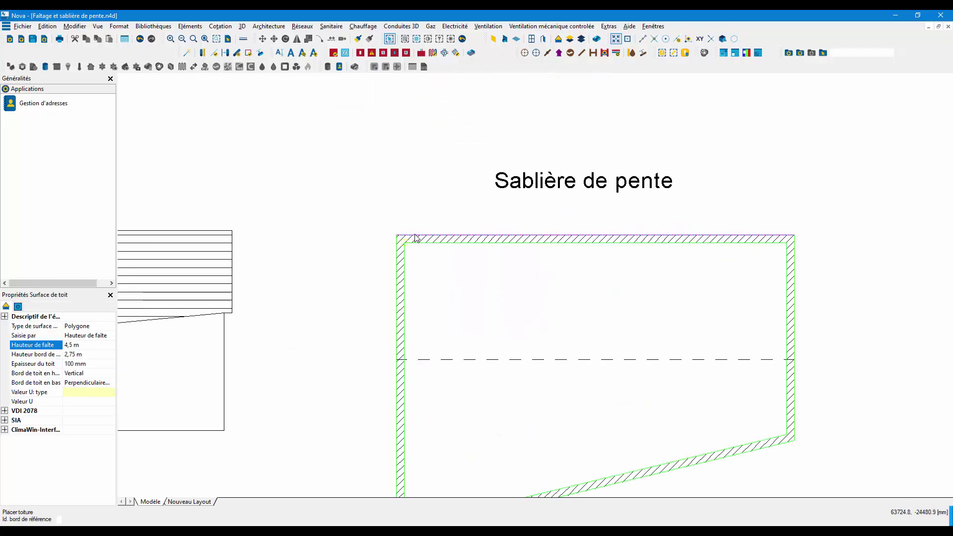
pyautogui.click(397, 235)
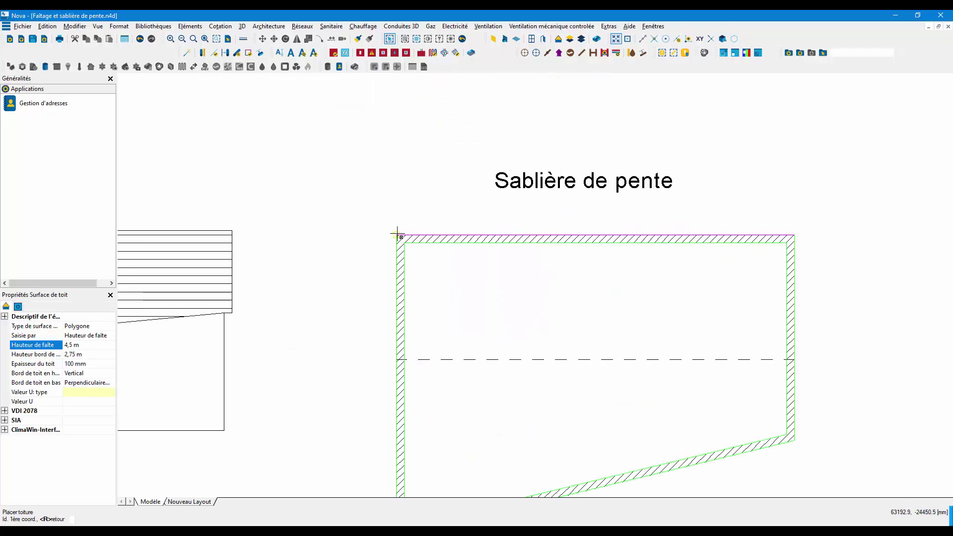
pyautogui.click(796, 233)
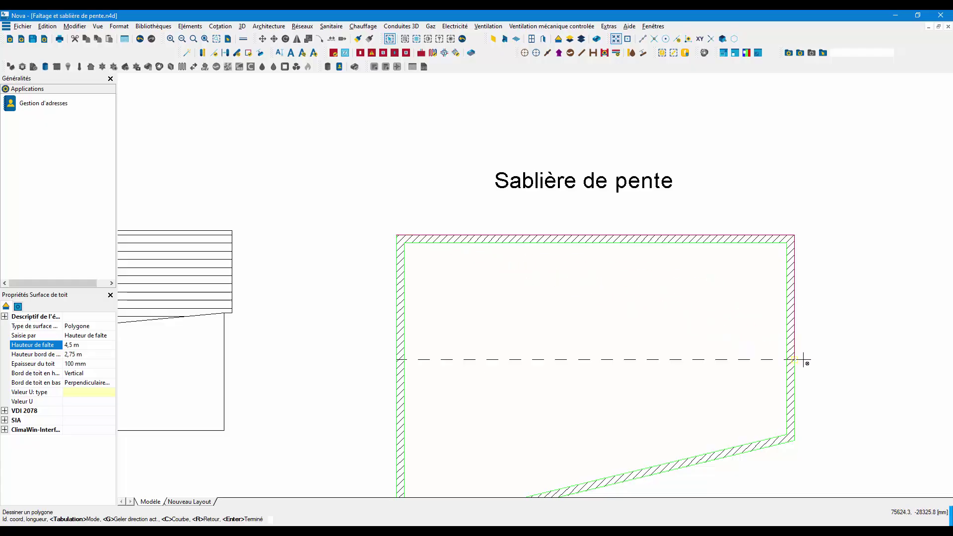
pyautogui.click(803, 361)
pyautogui.scroll(5, 395, 362)
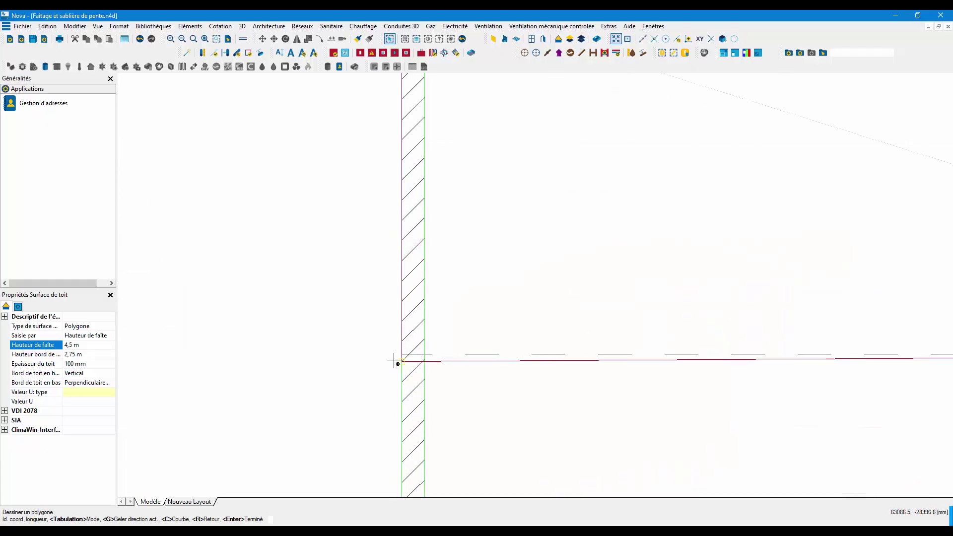
pyautogui.click(401, 352)
pyautogui.press('Return')
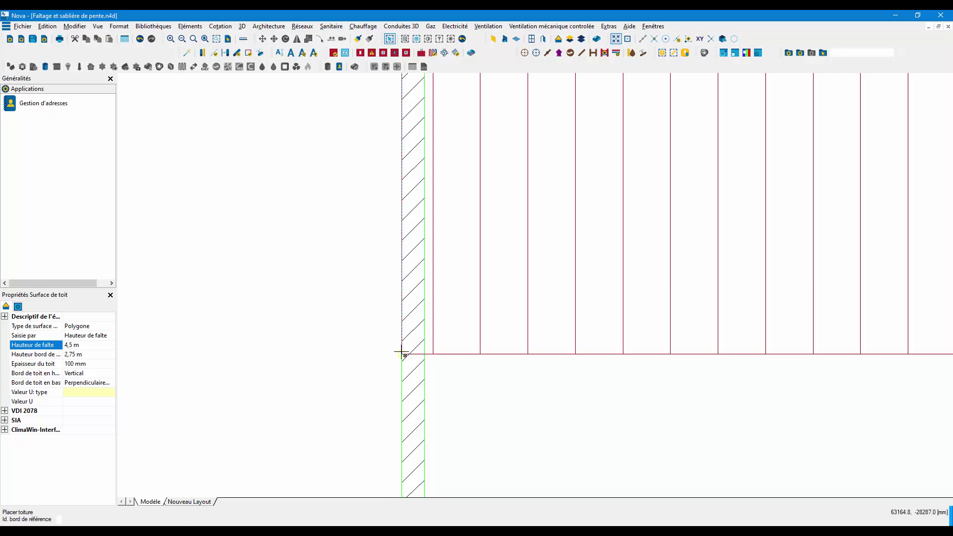
# Place a second rectangular roof surface from the lower parallel line up to the ridge line, covering the area beyond the slanted wall
pyautogui.scroll(-5, 401, 353)
pyautogui.scroll(2, 442, 347)
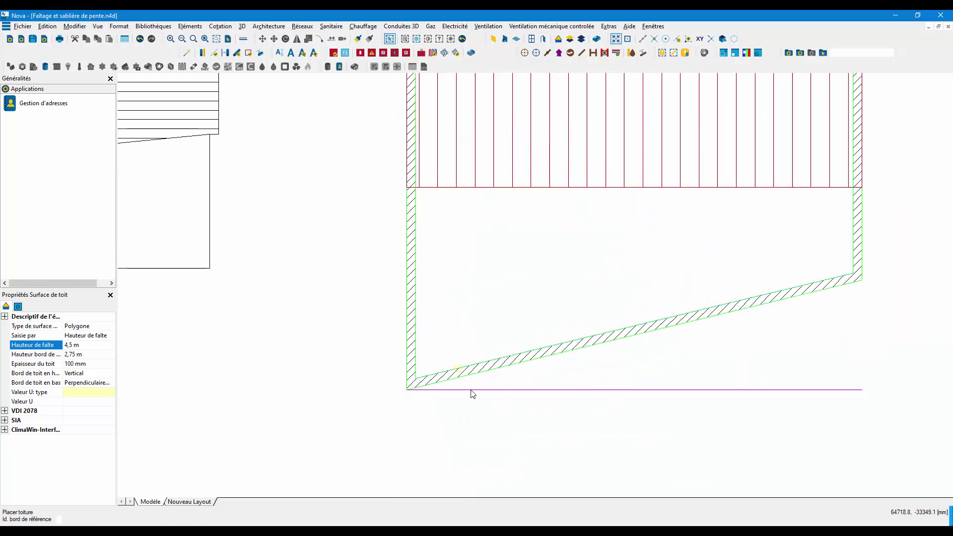
pyautogui.click(407, 390)
pyautogui.click(407, 389)
pyautogui.click(863, 390)
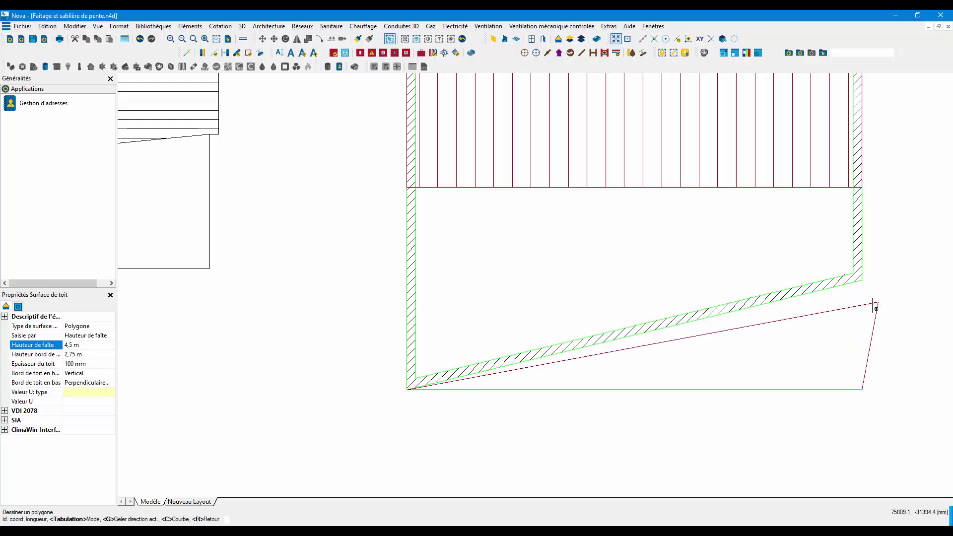
pyautogui.click(863, 187)
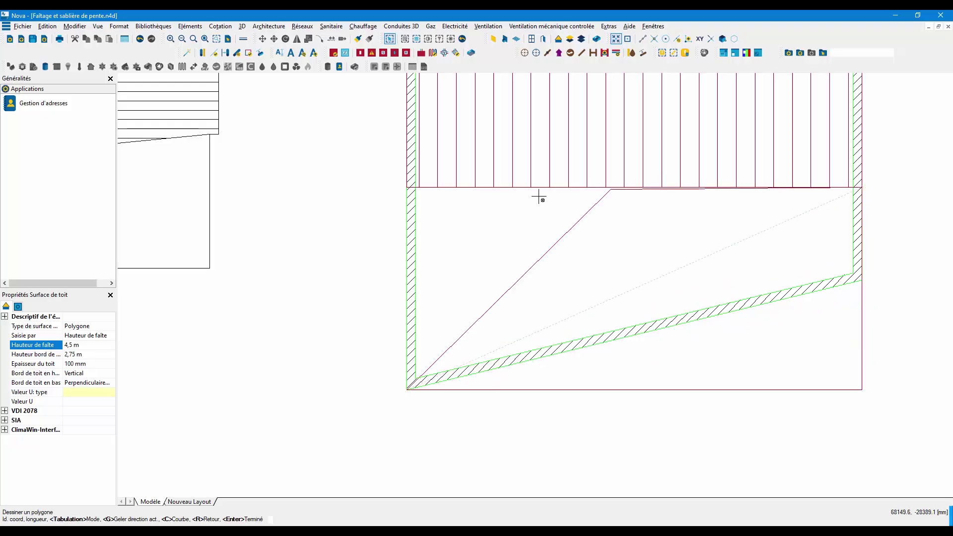
pyautogui.scroll(3, 403, 189)
pyautogui.click(399, 192)
pyautogui.press('Return')
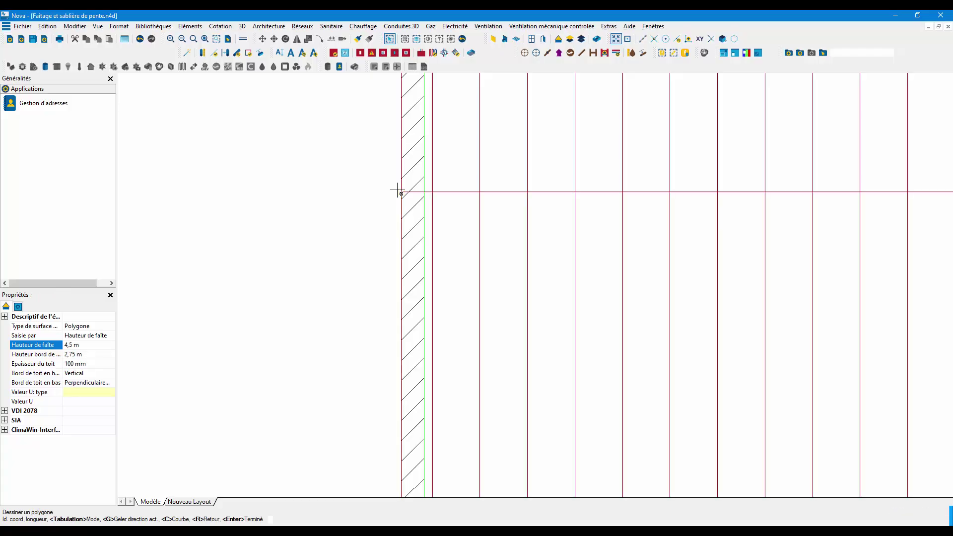
pyautogui.scroll(-2, 355, 243)
pyautogui.scroll(-2, 376, 214)
pyautogui.press('Escape')
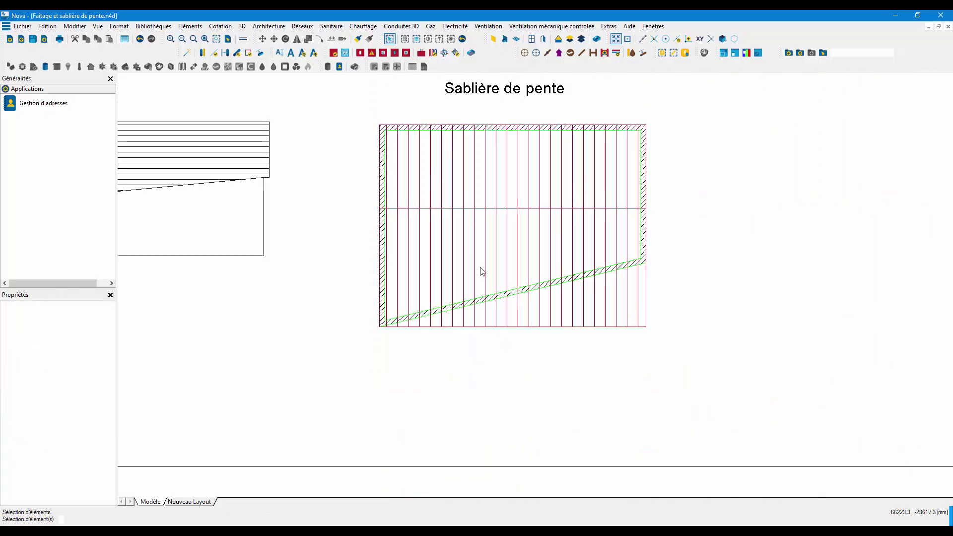
# Select all walls of the Sablière de pente plan and automatically adapt their upper edges to the roofs
pyautogui.click(462, 307)
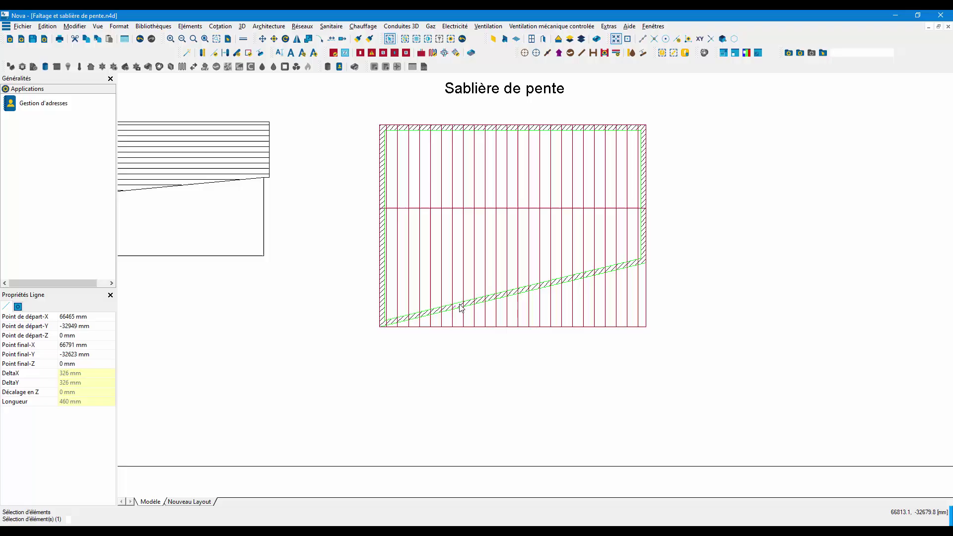
pyautogui.click(534, 290)
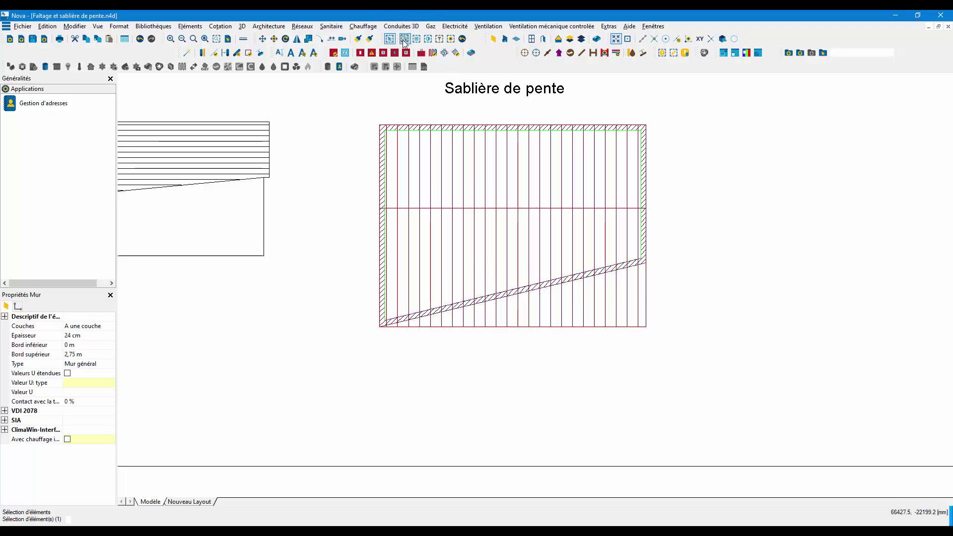
pyautogui.click(405, 38)
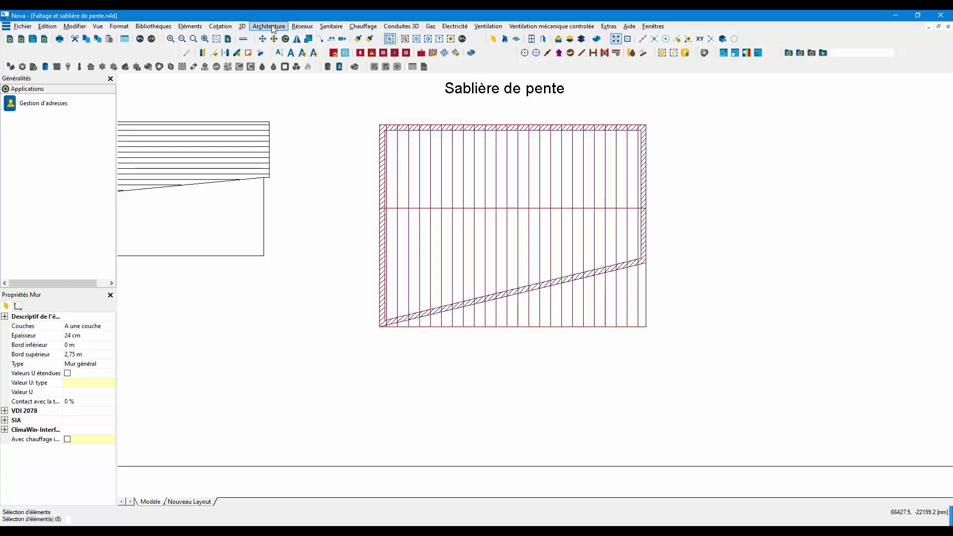
pyautogui.click(272, 27)
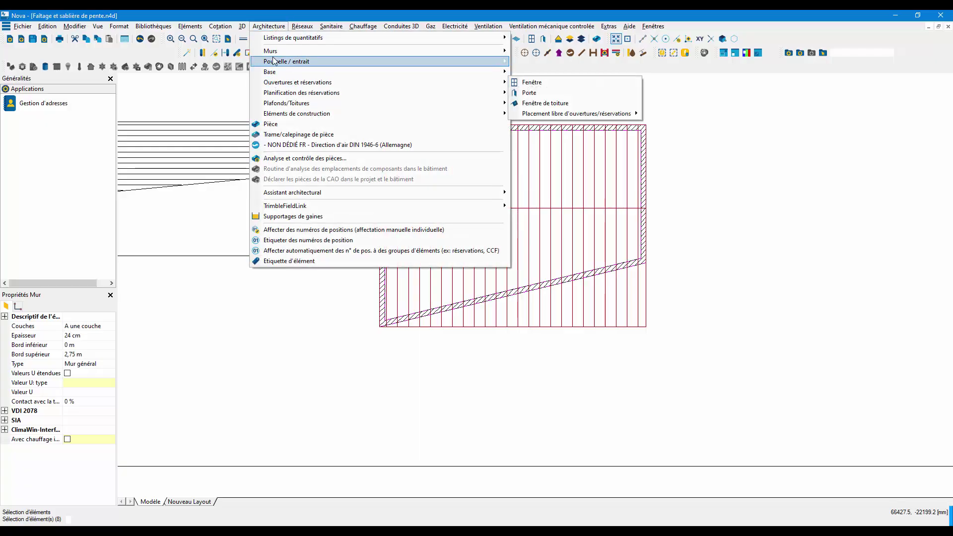
pyautogui.moveTo(276, 55)
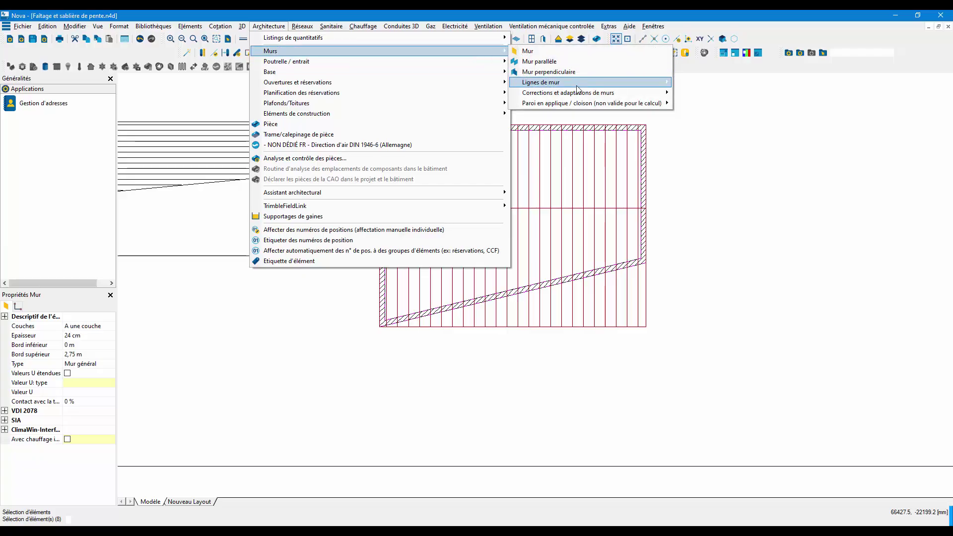
pyautogui.moveTo(579, 93)
pyautogui.click(753, 177)
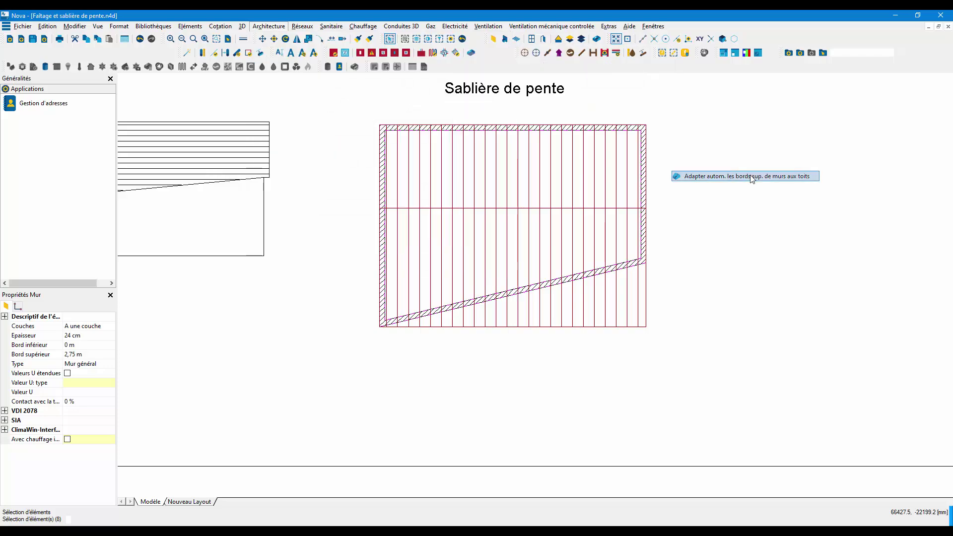
pyautogui.click(501, 309)
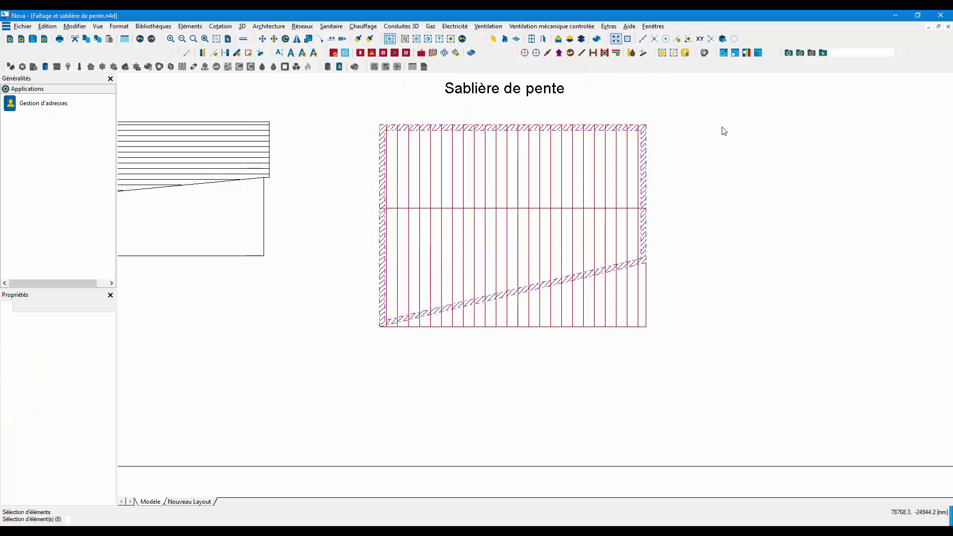
pyautogui.click(671, 213)
# Select the complete Sablière de pente plan and open it in the shaded 3D view
pyautogui.scroll(-3, 671, 213)
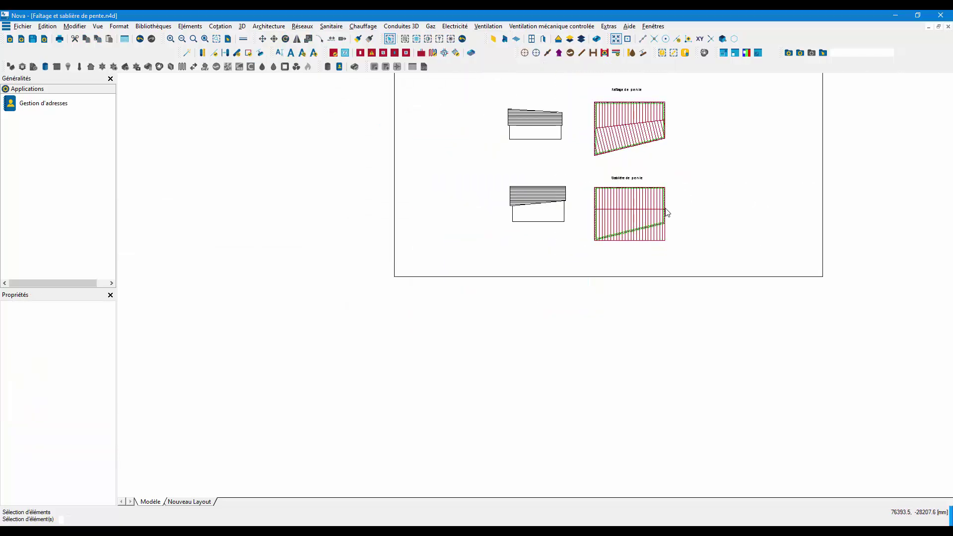
pyautogui.moveTo(590, 187); pyautogui.dragTo(691, 256)
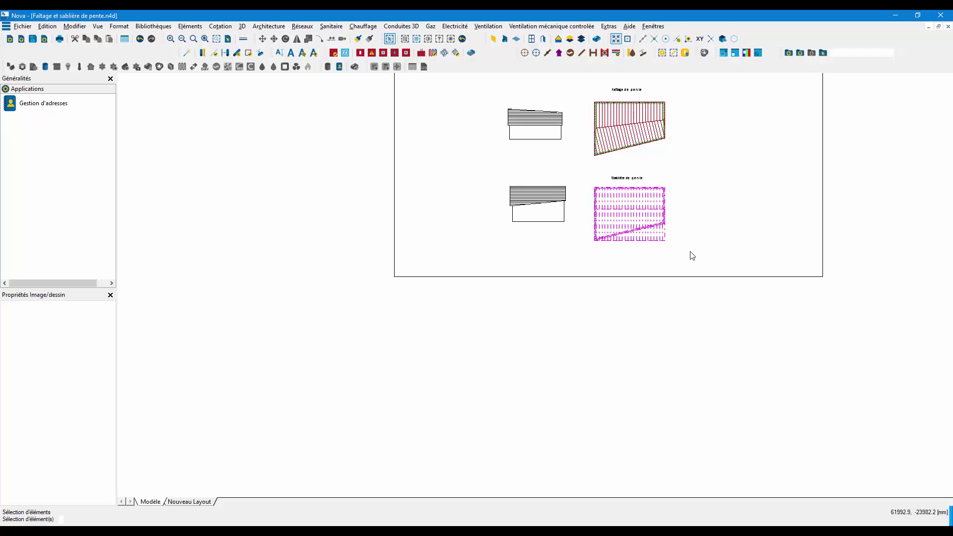
pyautogui.press('F12')
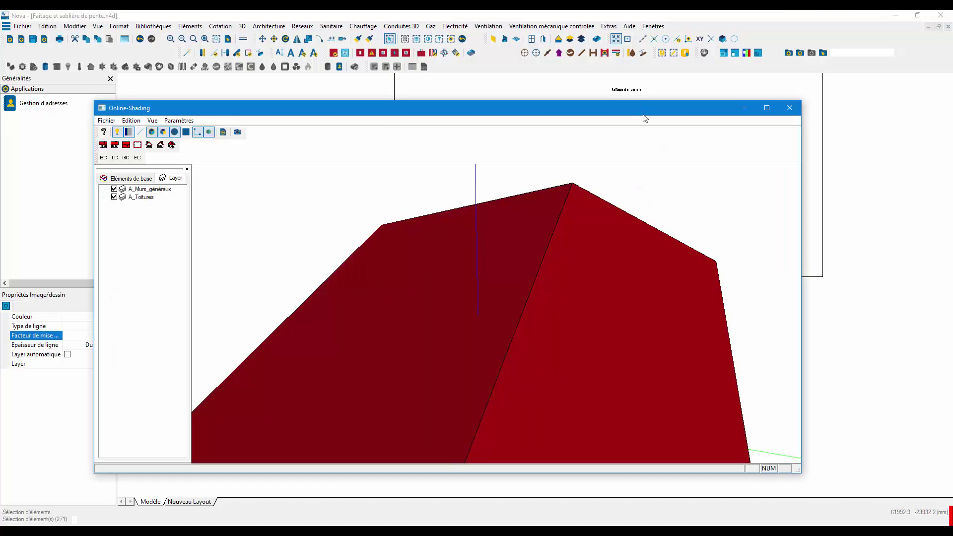
# Examine the shaded Sablière de pente model from several sides and from below, following the joint between the walls and the roof's eave
pyautogui.scroll(-6, 529, 249)
pyautogui.moveTo(534, 247); pyautogui.dragTo(547, 290, button='middle')
pyautogui.scroll(6, 543, 288)
pyautogui.moveTo(543, 287)
pyautogui.mouseDown()
pyautogui.moveTo(539, 261)
pyautogui.moveTo(488, 263)
pyautogui.moveTo(555, 291)
pyautogui.moveTo(534, 305)
pyautogui.moveTo(527, 296)
pyautogui.mouseUp()
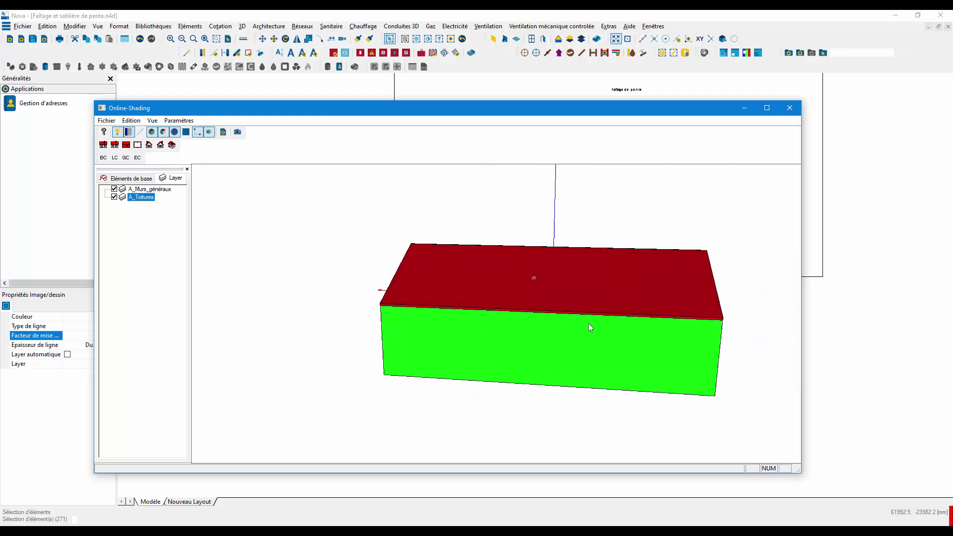
pyautogui.moveTo(609, 335); pyautogui.dragTo(547, 306, button='middle')
pyautogui.scroll(5, 523, 302)
pyautogui.scroll(-4, 523, 302)
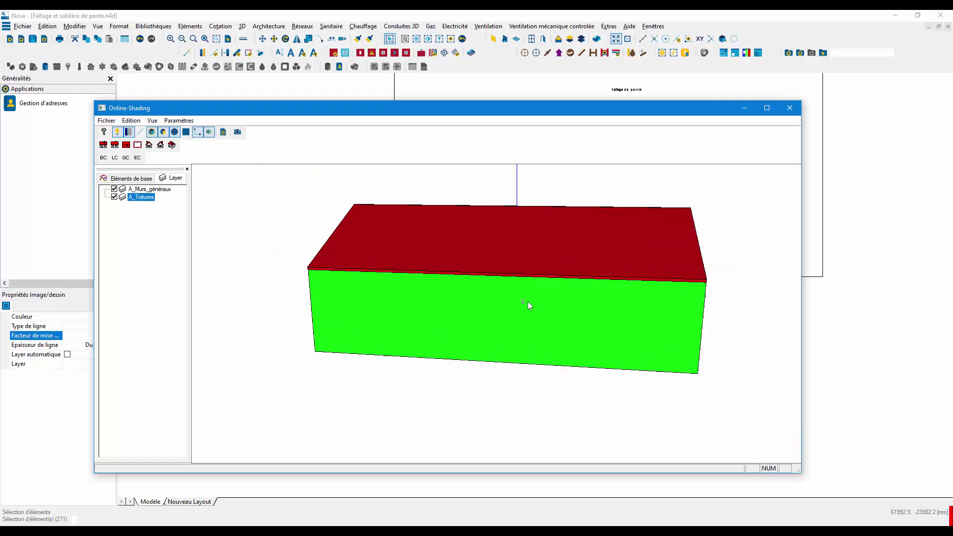
pyautogui.moveTo(526, 302)
pyautogui.mouseDown()
pyautogui.moveTo(540, 287)
pyautogui.moveTo(604, 293)
pyautogui.moveTo(576, 293)
pyautogui.moveTo(585, 302)
pyautogui.moveTo(594, 287)
pyautogui.mouseUp()
pyautogui.scroll(3, 550, 261)
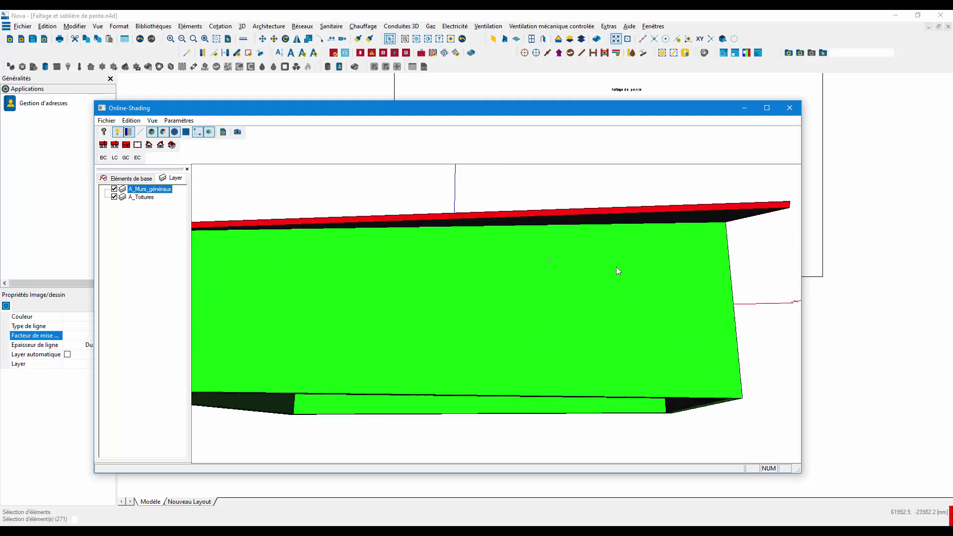
pyautogui.scroll(2, 725, 262)
pyautogui.scroll(2, 737, 240)
pyautogui.scroll(-4, 737, 239)
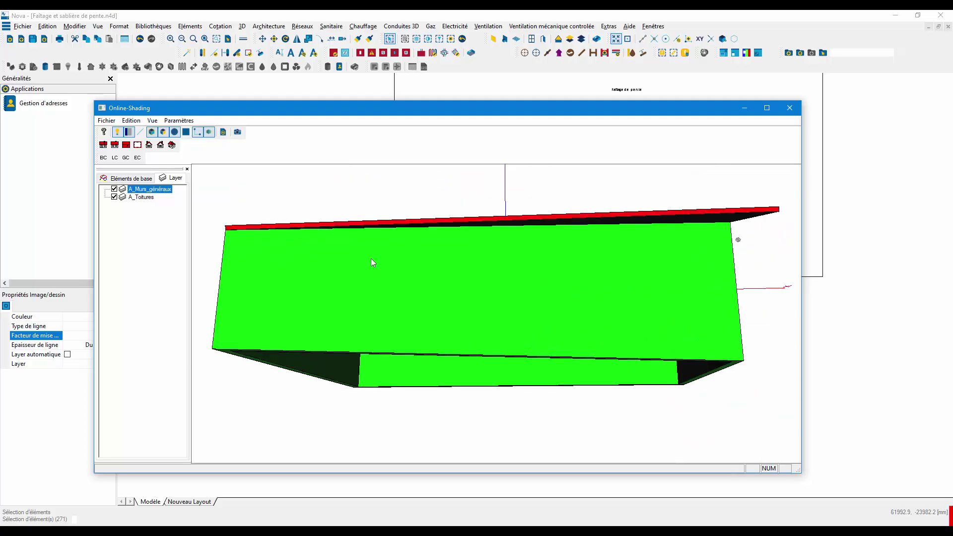
pyautogui.moveTo(371, 258); pyautogui.dragTo(434, 257, button='middle')
pyautogui.scroll(3, 282, 241)
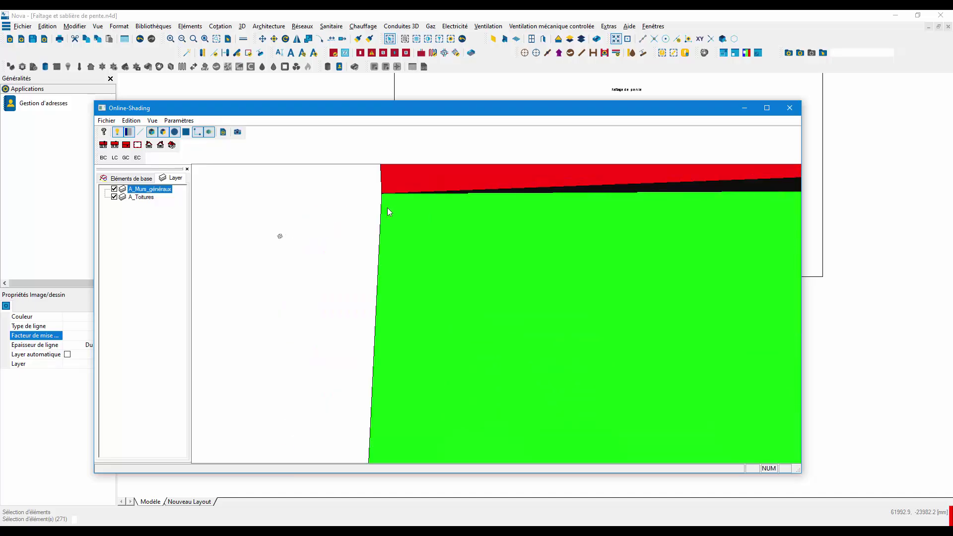
pyautogui.scroll(-2, 374, 271)
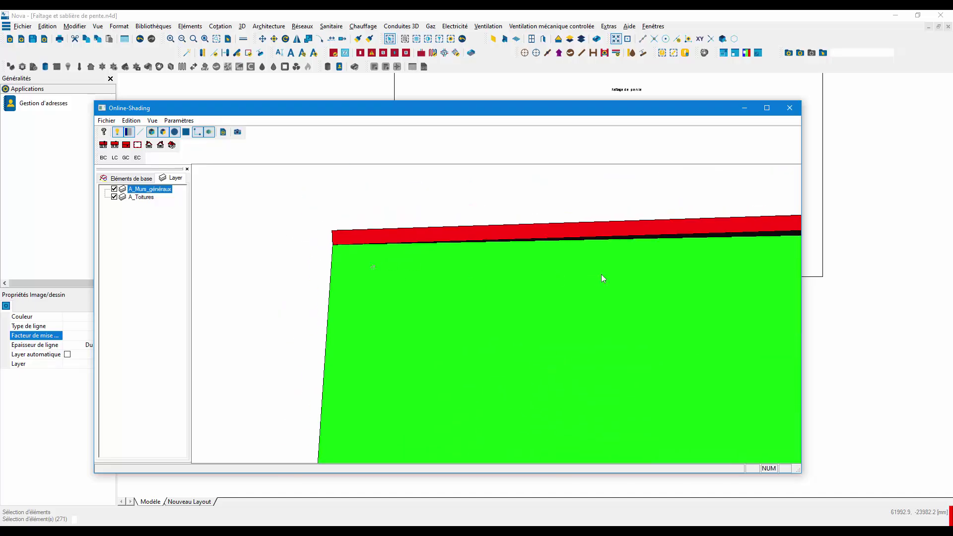
pyautogui.scroll(3, 698, 234)
pyautogui.scroll(-3, 608, 249)
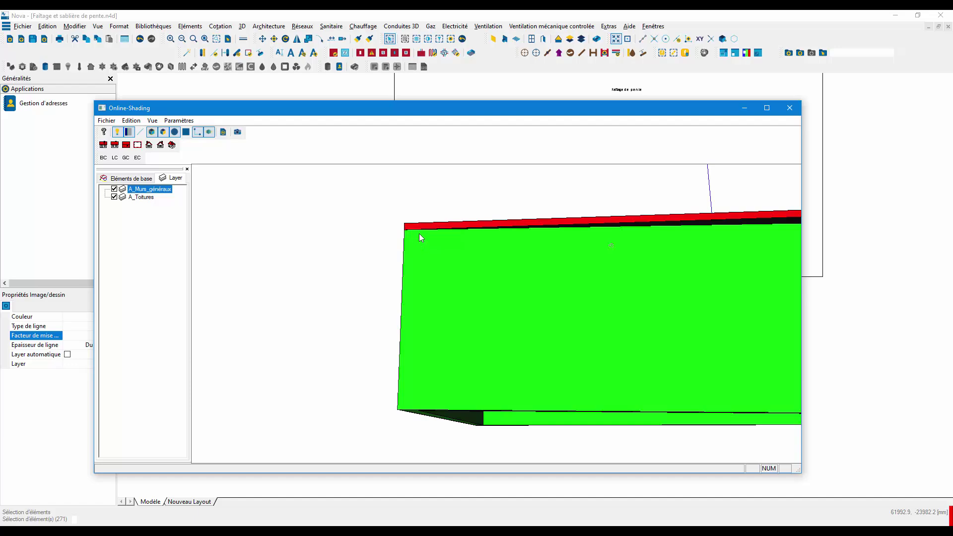
pyautogui.scroll(1, 412, 274)
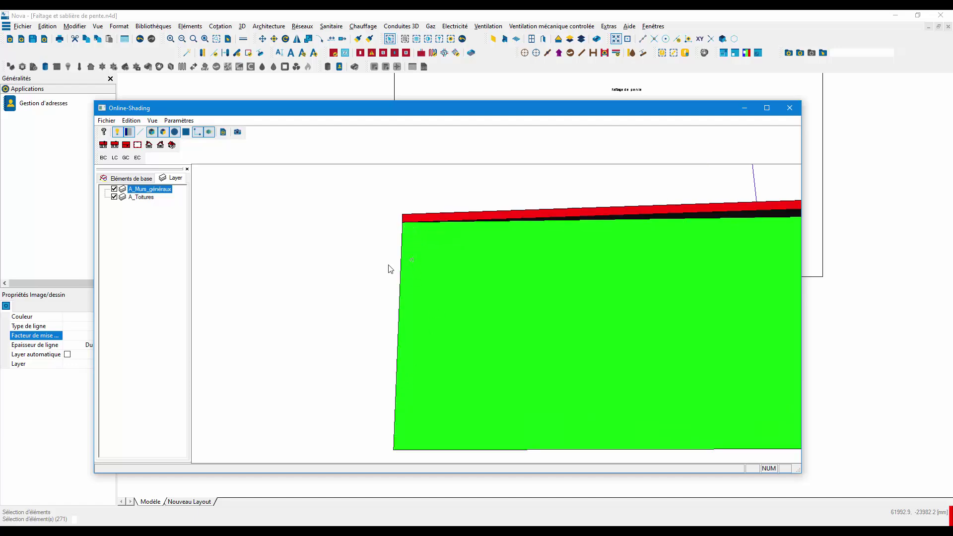
pyautogui.scroll(-2, 446, 236)
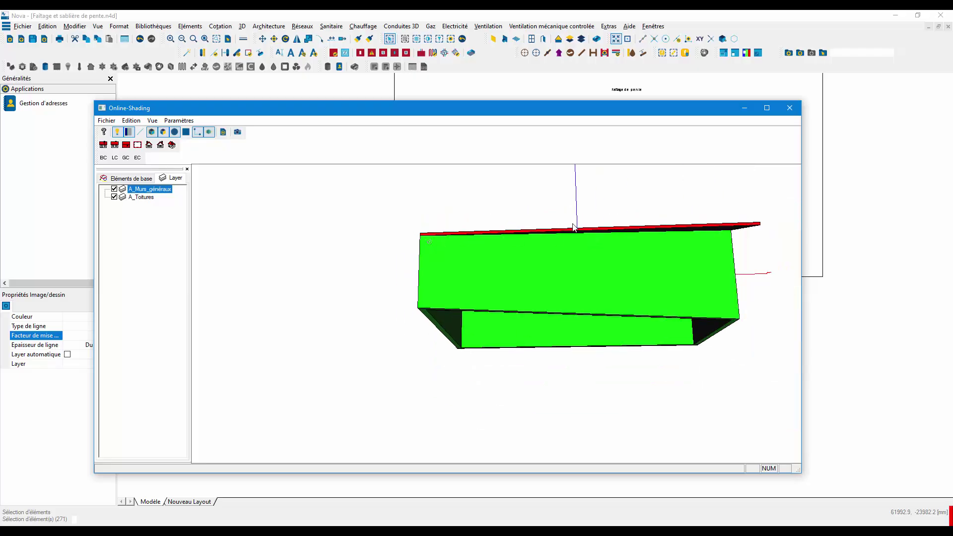
# Inspect the roof overhang beyond the slanted wall from the gable side and from above, and close the shaded 3D view
pyautogui.moveTo(573, 223); pyautogui.dragTo(531, 261)
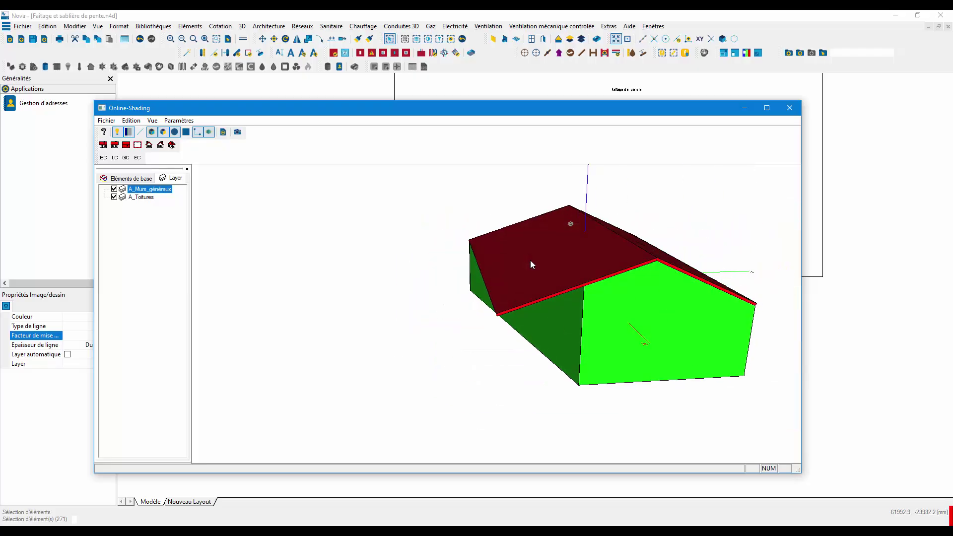
pyautogui.scroll(3, 552, 271)
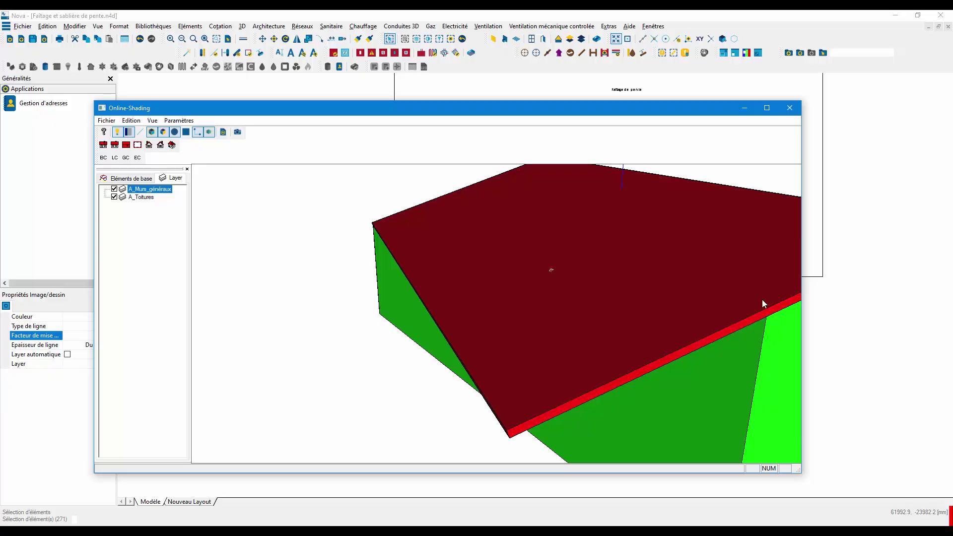
pyautogui.scroll(-3, 546, 259)
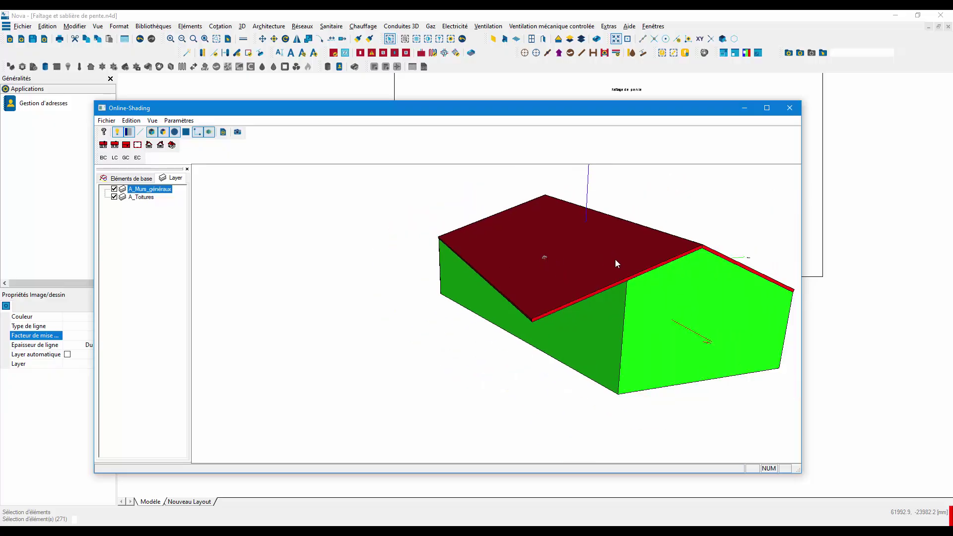
pyautogui.moveTo(615, 259)
pyautogui.mouseDown()
pyautogui.moveTo(614, 250)
pyautogui.moveTo(552, 265)
pyautogui.moveTo(636, 258)
pyautogui.moveTo(649, 246)
pyautogui.moveTo(647, 222)
pyautogui.mouseUp()
pyautogui.moveTo(636, 253); pyautogui.dragTo(635, 260, button='middle')
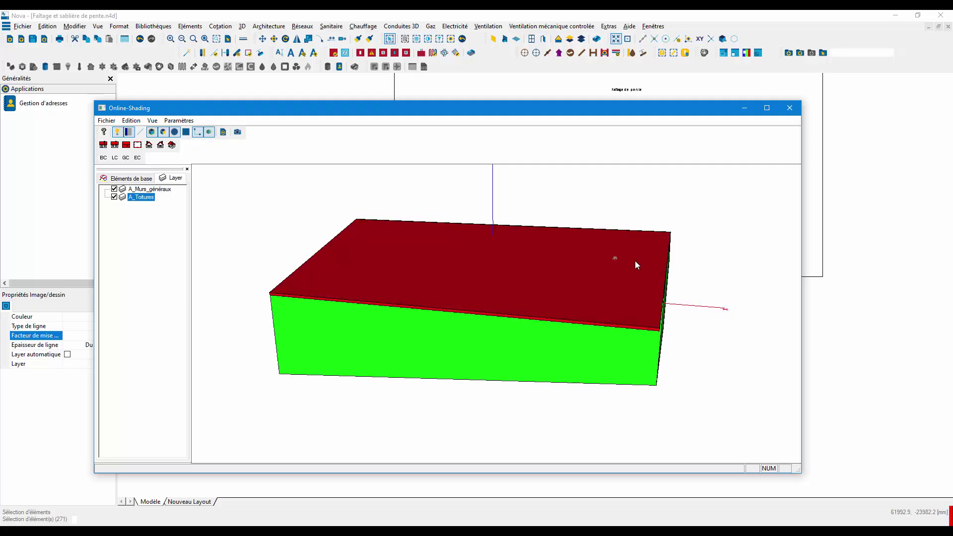
pyautogui.scroll(3, 572, 287)
pyautogui.moveTo(571, 288)
pyautogui.mouseDown(button='middle')
pyautogui.moveTo(569, 301)
pyautogui.moveTo(573, 292)
pyautogui.mouseUp(button='middle')
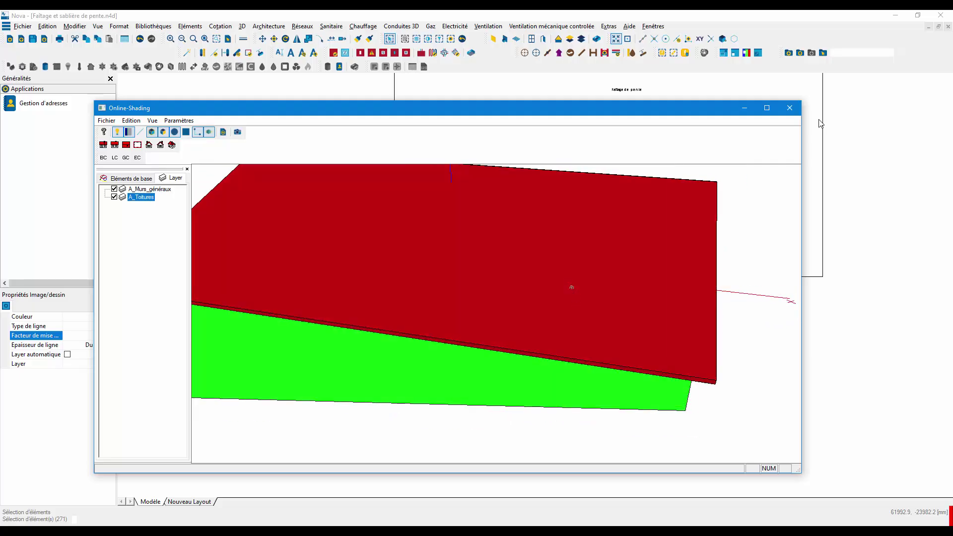
pyautogui.click(789, 108)
pyautogui.press('Escape')
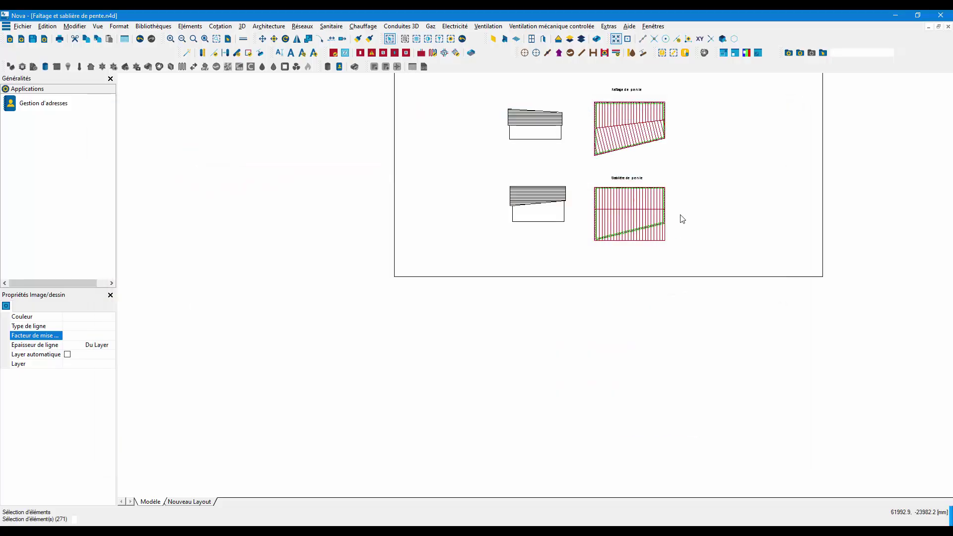
# Create an XY view at 1:50 enclosing the whole Sablière de pente plan and place it to the right of that plan
pyautogui.scroll(4, 673, 217)
pyautogui.moveTo(695, 215); pyautogui.dragTo(565, 224, button='middle')
pyautogui.scroll(2, 562, 224)
pyautogui.moveTo(505, 223); pyautogui.dragTo(565, 205, button='middle')
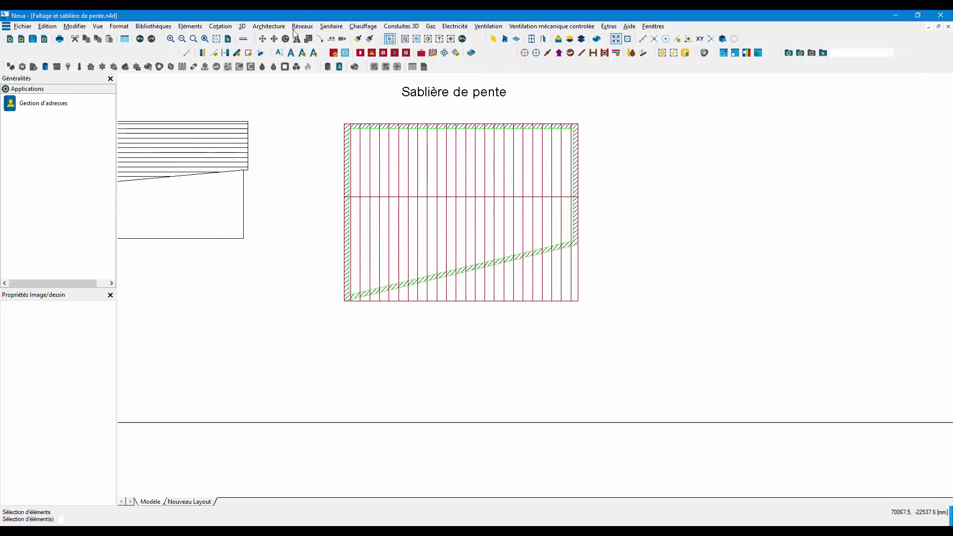
pyautogui.click(243, 27)
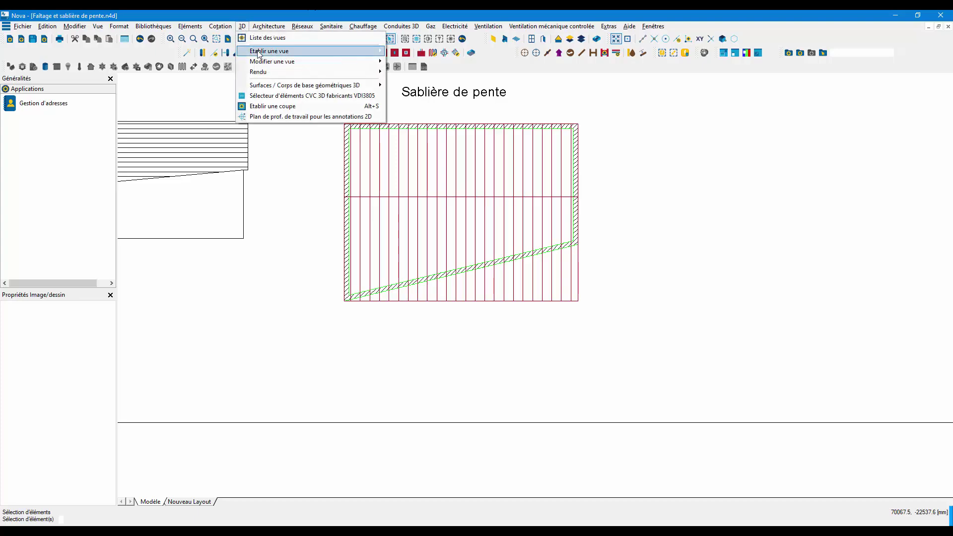
pyautogui.moveTo(367, 50)
pyautogui.click(410, 52)
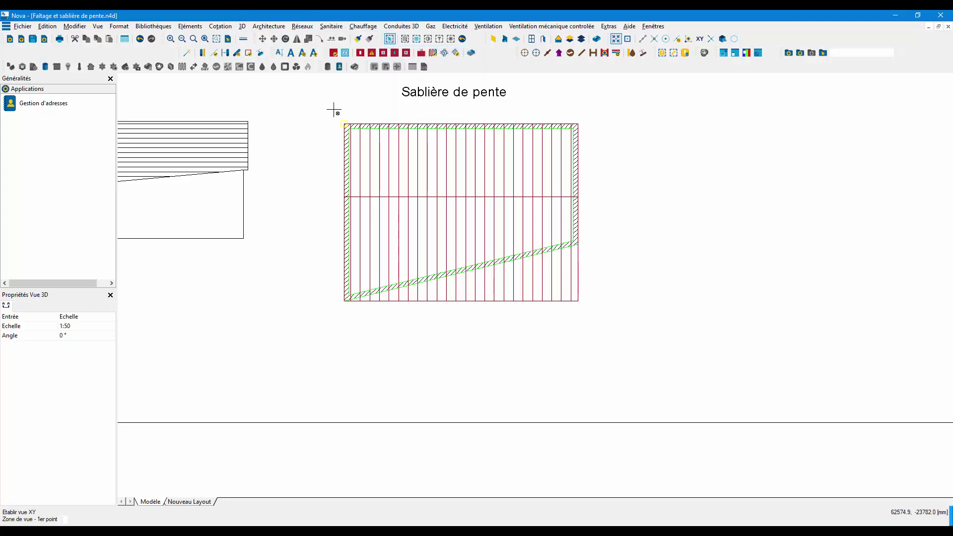
pyautogui.click(344, 124)
pyautogui.click(609, 320)
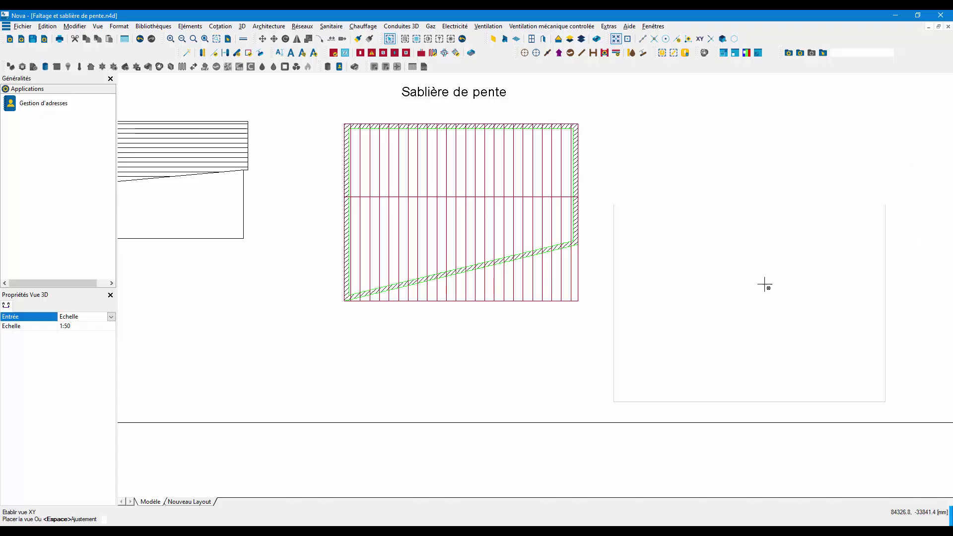
pyautogui.click(791, 237)
pyautogui.moveTo(791, 236); pyautogui.dragTo(685, 229, button='middle')
pyautogui.scroll(-2, 686, 225)
pyautogui.press('Escape')
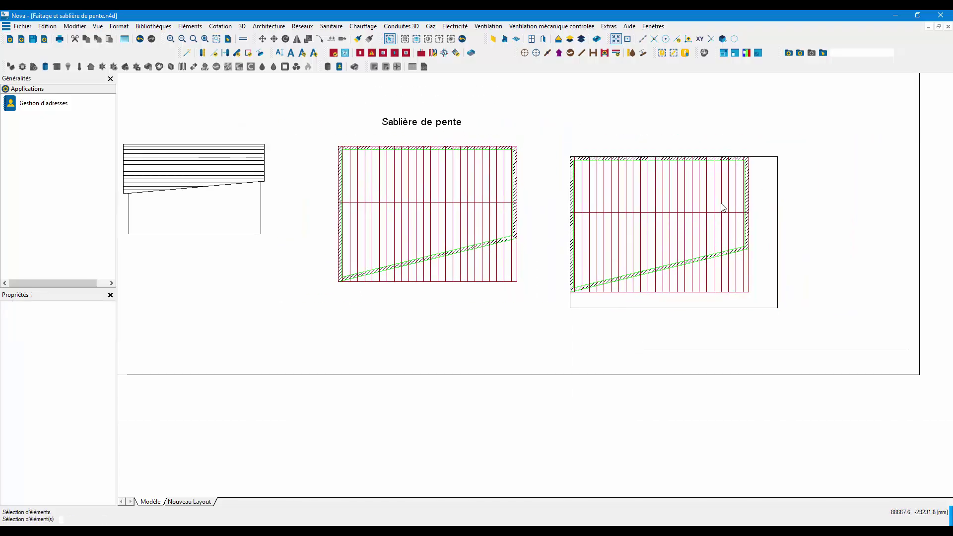
# Define the new view's contour along the outer wall corners, following the slanted wall in Libre mode to cut off the roof overhang
pyautogui.scroll(3, 722, 204)
pyautogui.moveTo(741, 220); pyautogui.dragTo(664, 204, button='middle')
pyautogui.rightClick(703, 126)
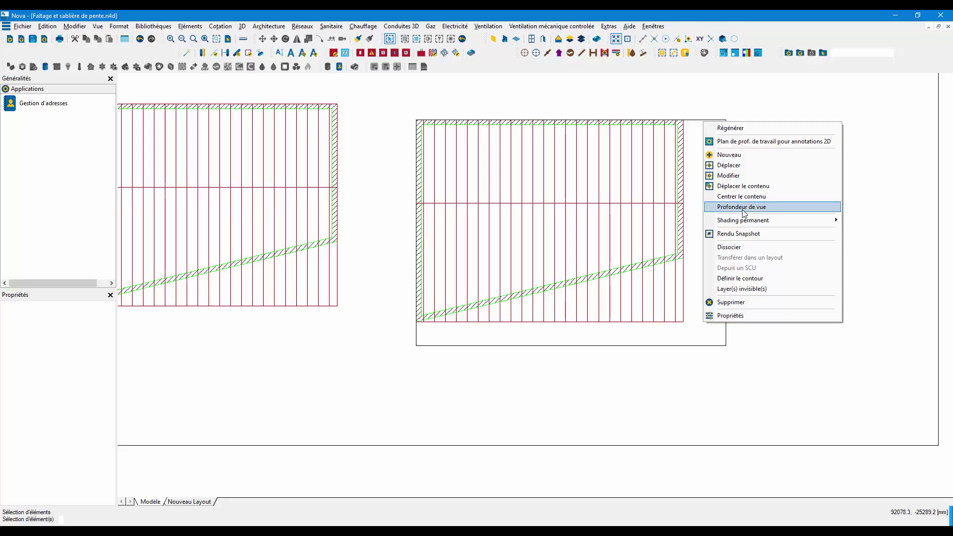
pyautogui.click(735, 278)
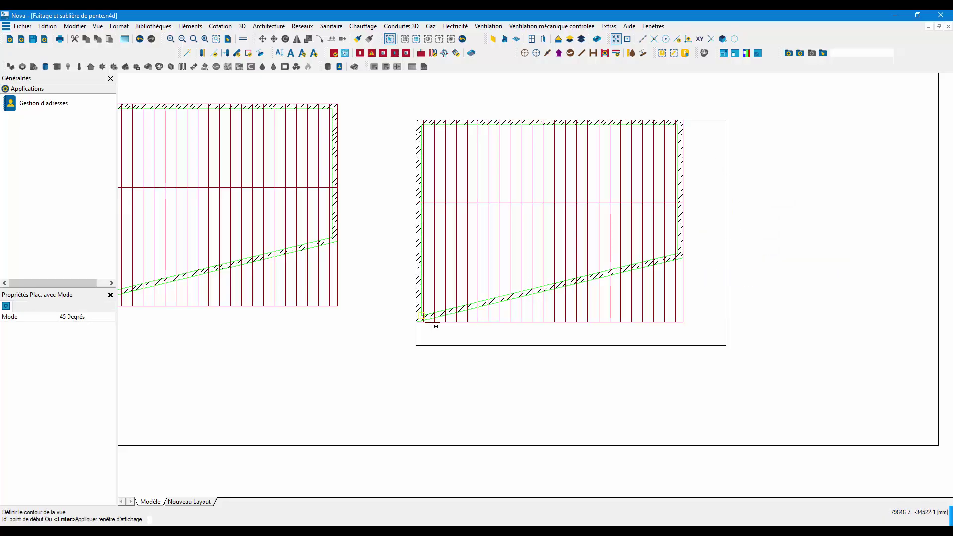
pyautogui.click(416, 119)
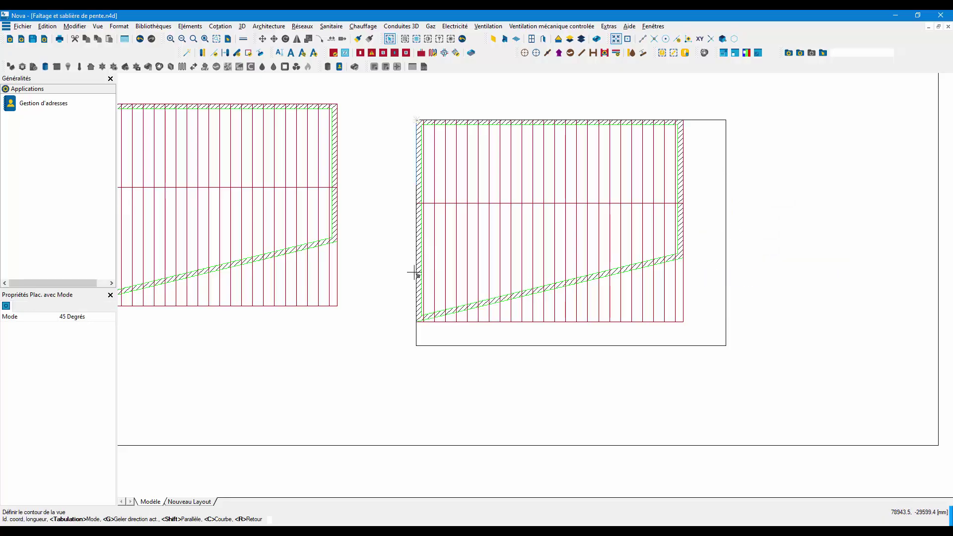
pyautogui.scroll(2, 416, 321)
pyautogui.click(416, 318)
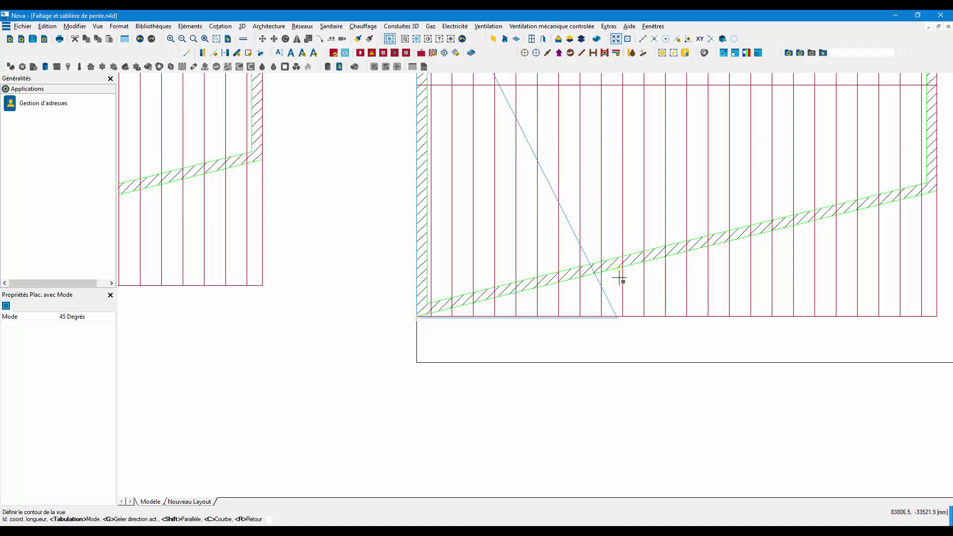
pyautogui.press('Tab')
pyautogui.moveTo(657, 275); pyautogui.dragTo(395, 326, button='middle')
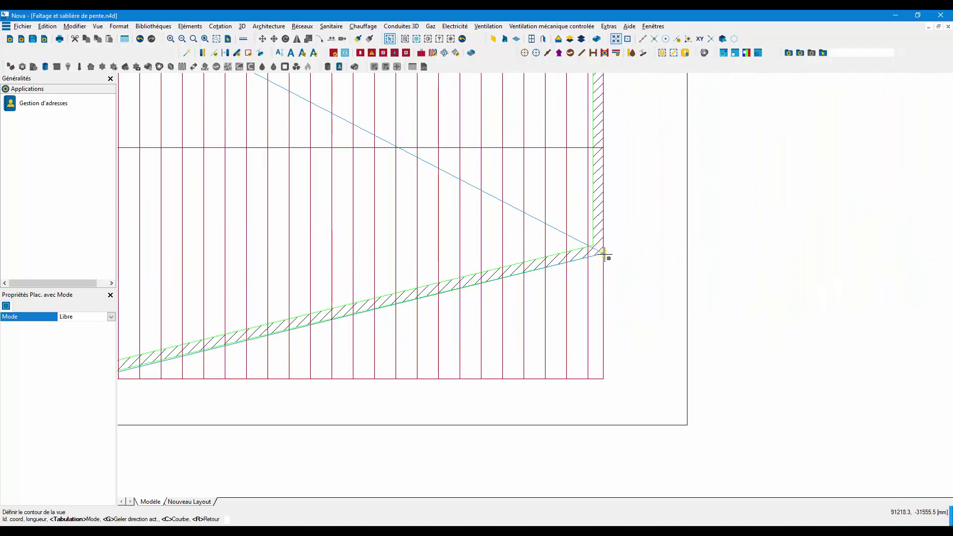
pyautogui.click(605, 250)
pyautogui.scroll(-2, 619, 239)
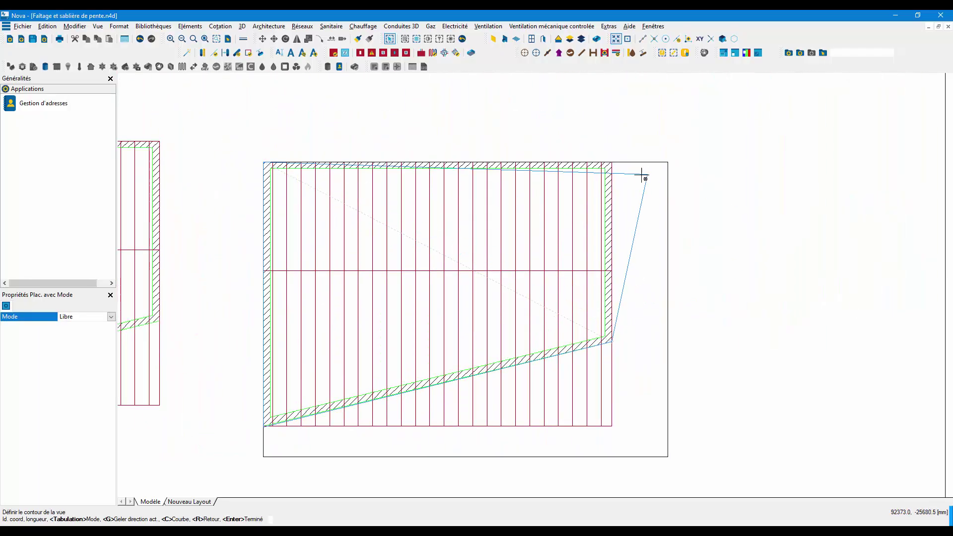
pyautogui.click(619, 162)
pyautogui.press('Return')
pyautogui.scroll(-4, 627, 309)
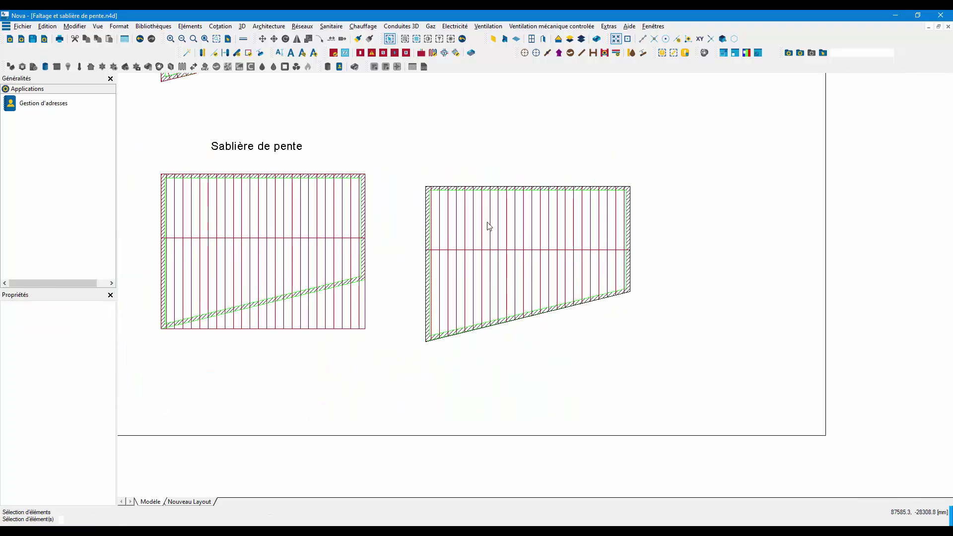
# Compare the trimmed view with the original Sablière de pente plan and the Faîtage de pente drawings
pyautogui.scroll(5, 562, 270)
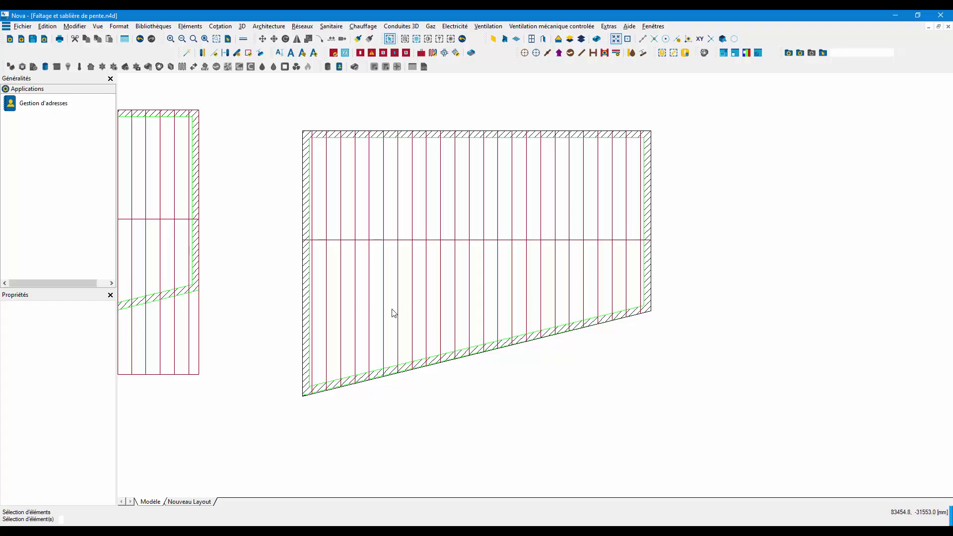
pyautogui.moveTo(394, 313); pyautogui.dragTo(745, 304, button='middle')
pyautogui.moveTo(366, 224); pyautogui.dragTo(435, 240, button='middle')
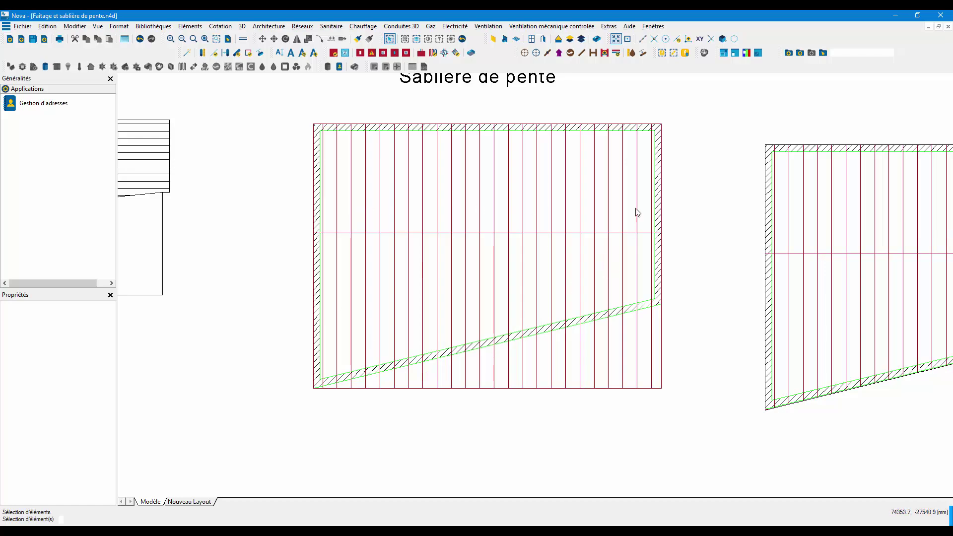
pyautogui.scroll(-4, 656, 249)
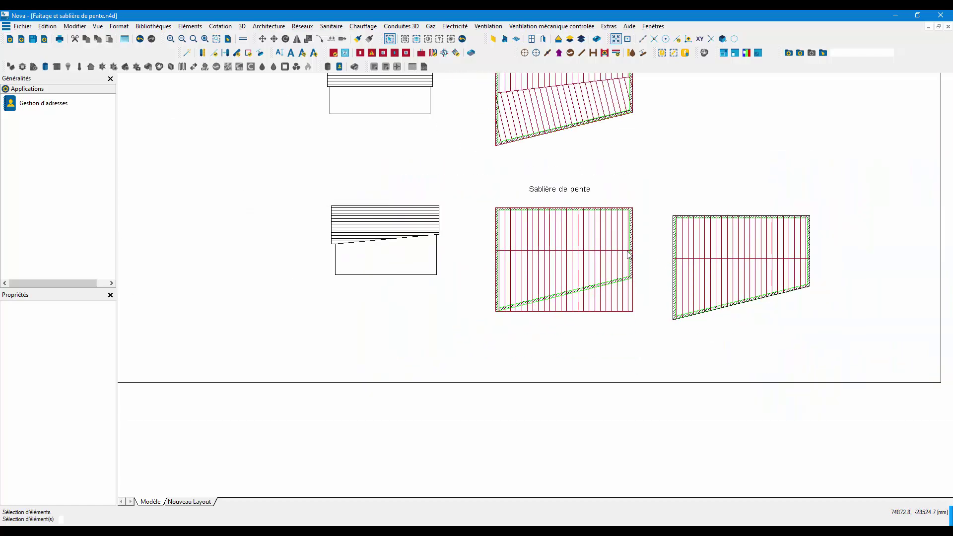
pyautogui.moveTo(613, 176)
pyautogui.mouseDown(button='middle')
pyautogui.moveTo(562, 232)
pyautogui.moveTo(548, 289)
pyautogui.mouseUp(button='middle')
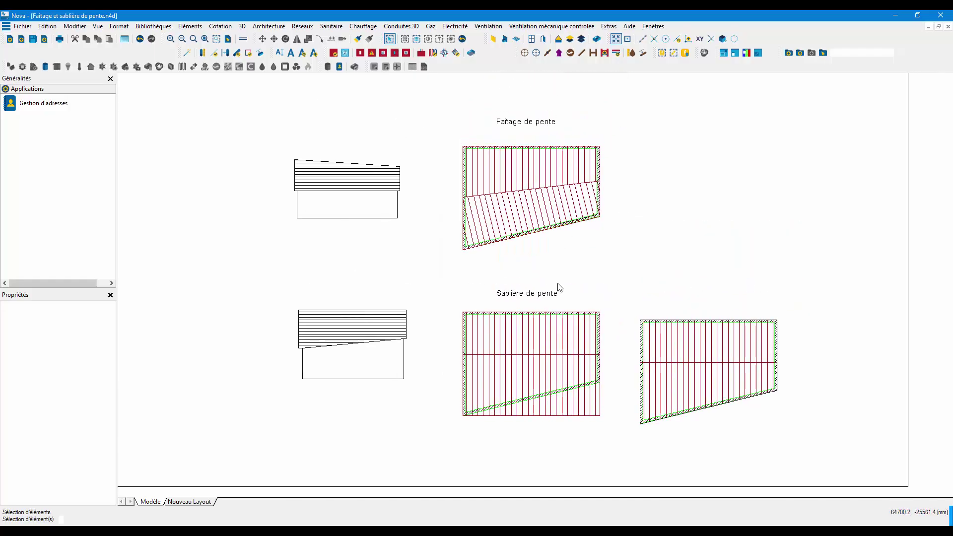